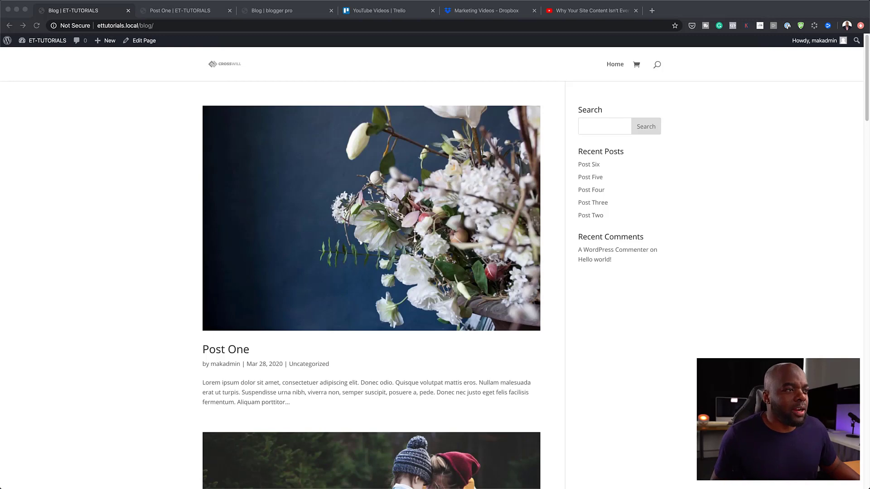
- Open the Post One article on the ET-TUTORIALS site and scroll through its default layout
click(171, 148)
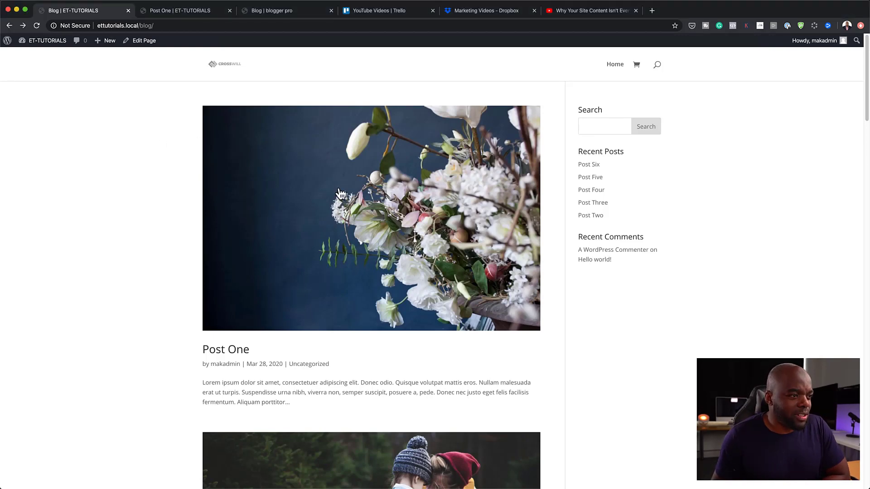
scroll(361, 349, down, 15)
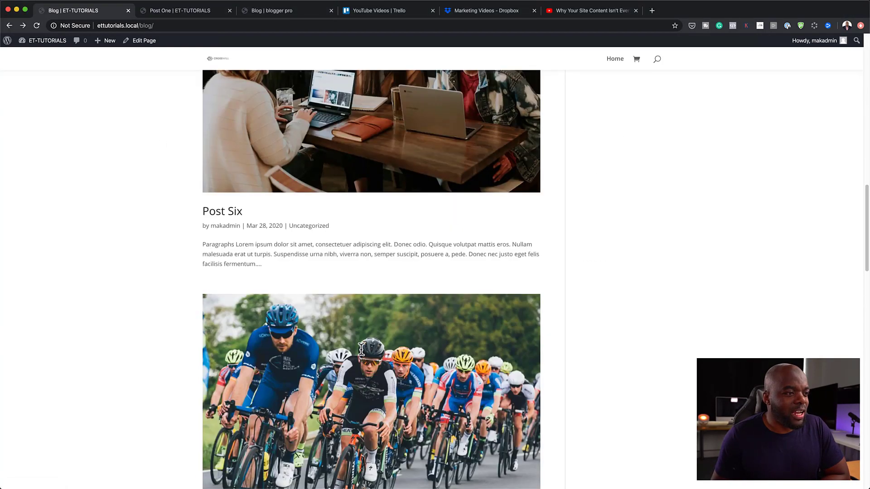
scroll(361, 353, down, 10)
scroll(361, 351, up, 20)
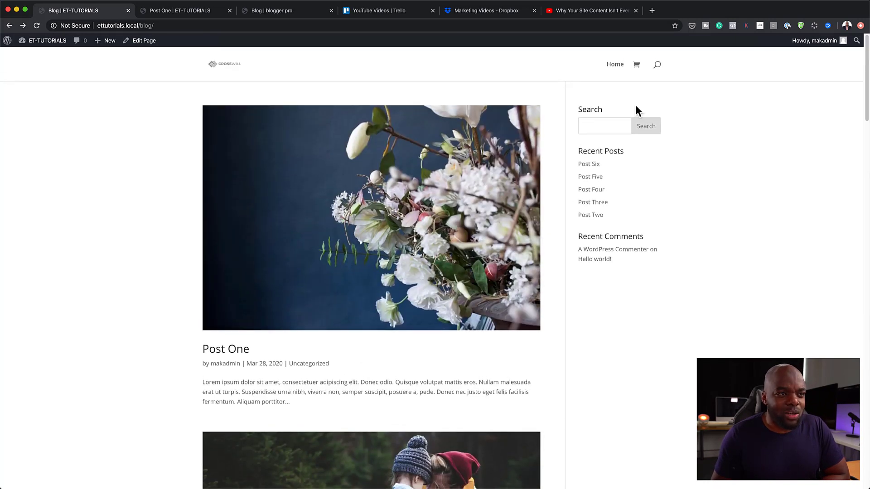
click(243, 351)
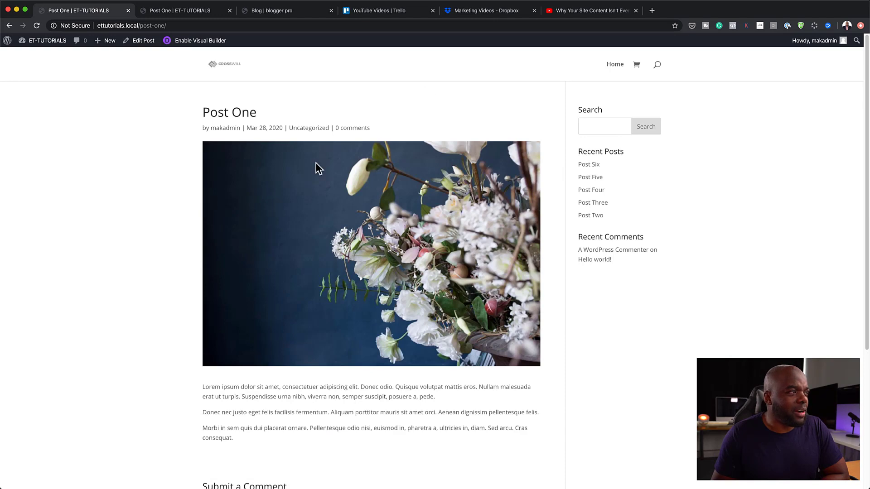
scroll(467, 403, down, 5)
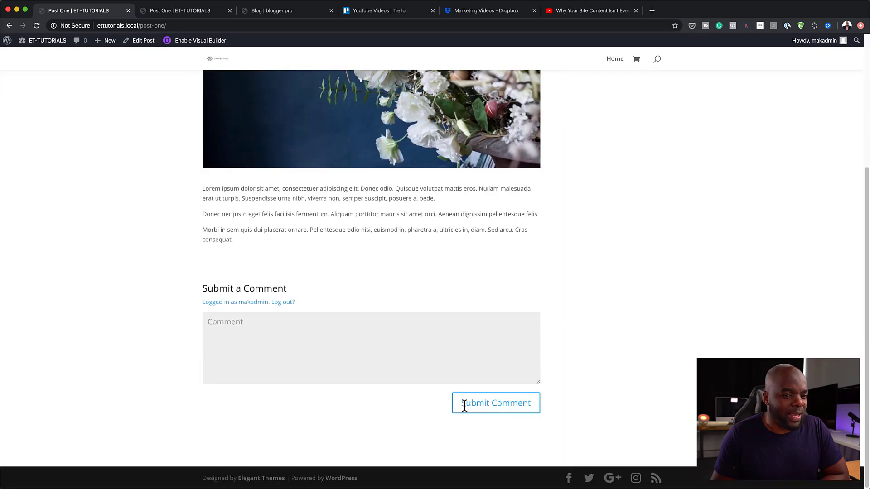
scroll(464, 406, up, 5)
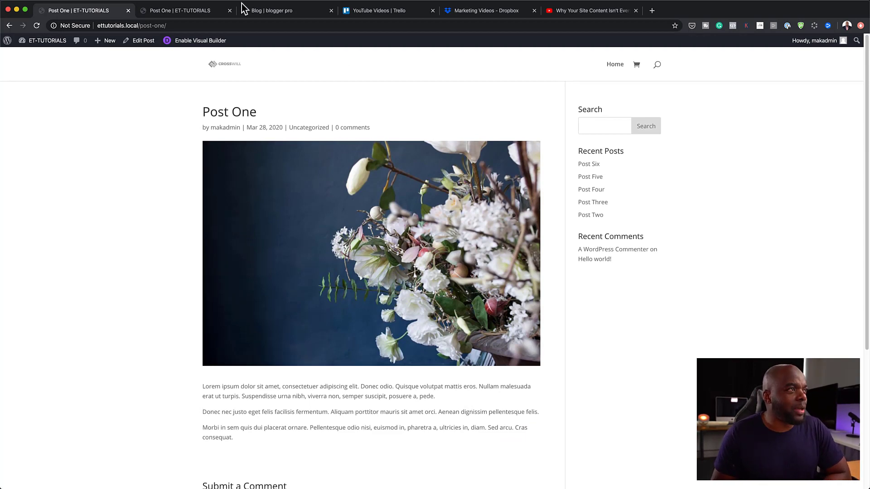
- Load the Blogger Pro Blog page and advance its post slider twice to the Hello world! slide
click(278, 13)
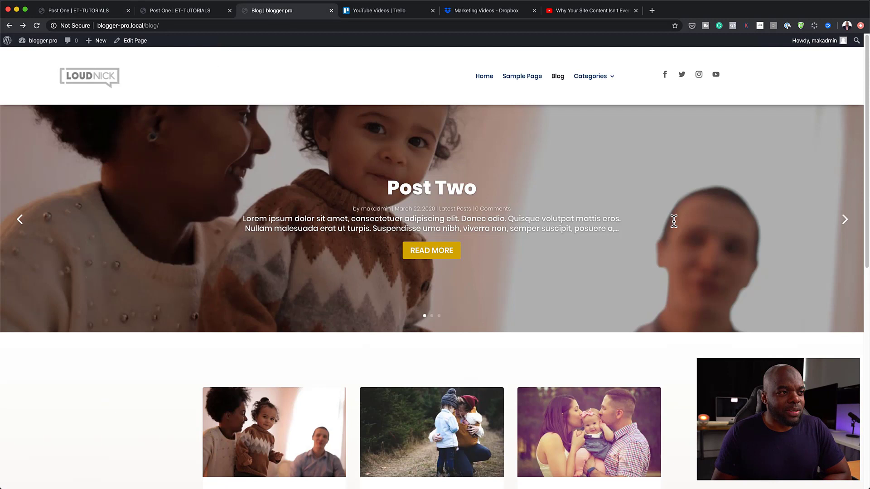
click(558, 76)
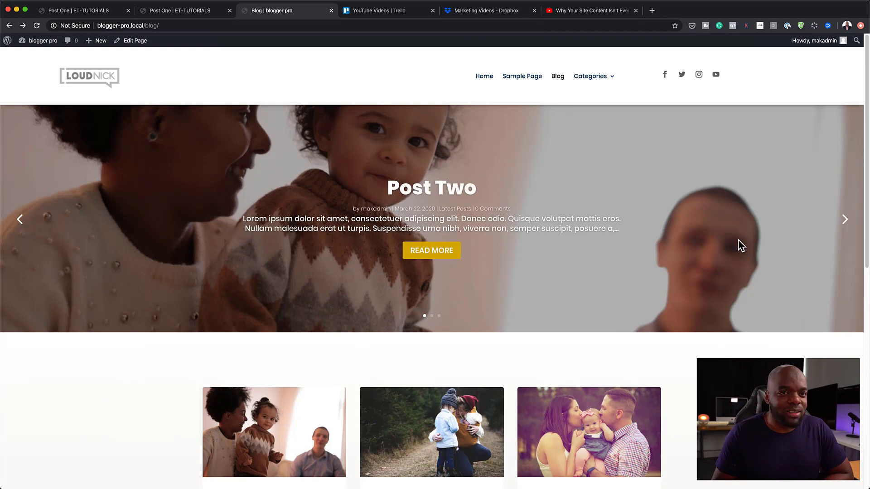
click(845, 220)
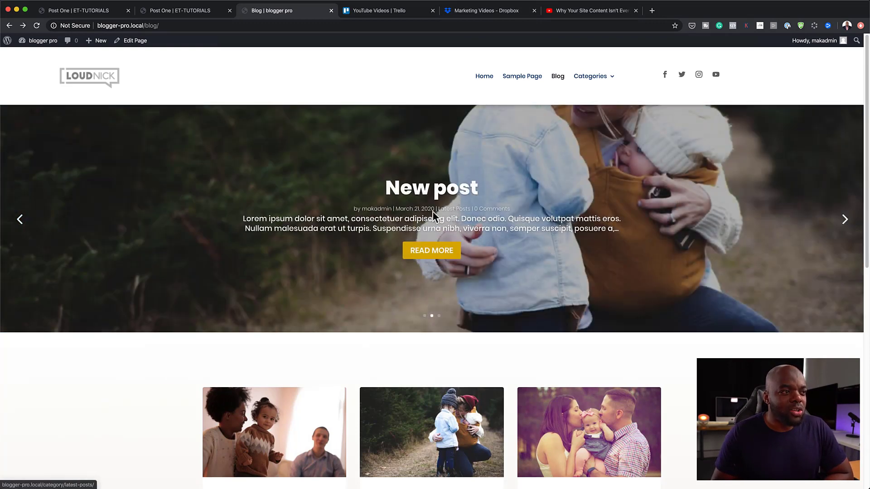
click(844, 222)
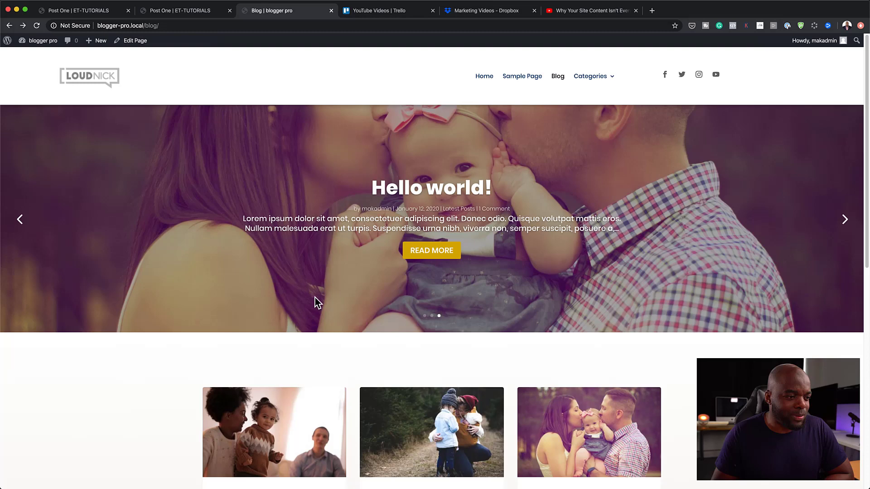
scroll(199, 311, down, 5)
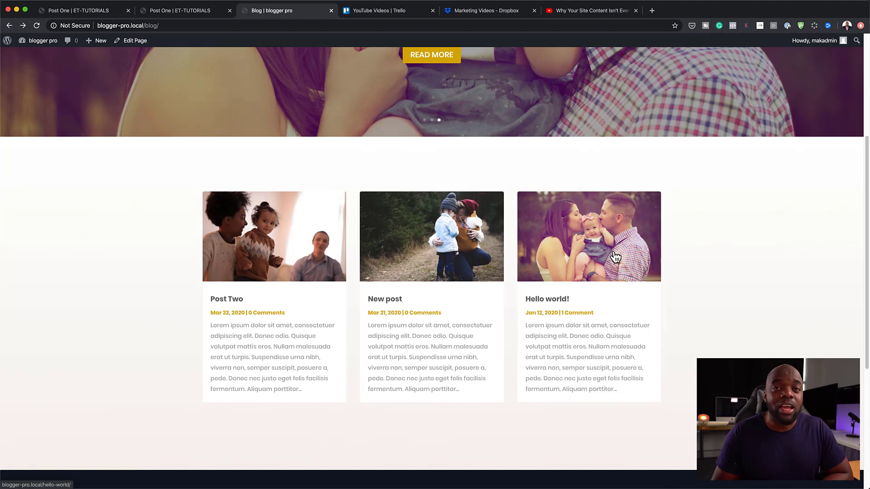
scroll(231, 409, down, 2)
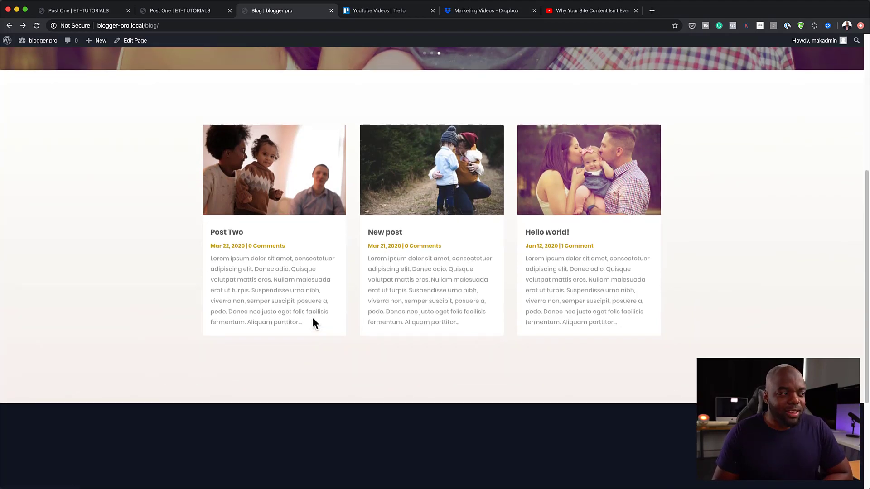
- Open the Hello world! post, then highlight and deselect its hero heading
click(560, 235)
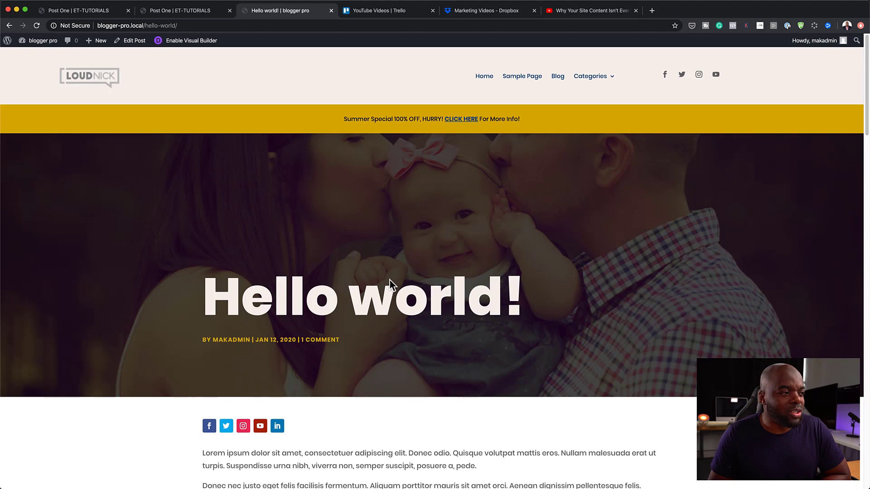
drag(205, 301, 536, 296)
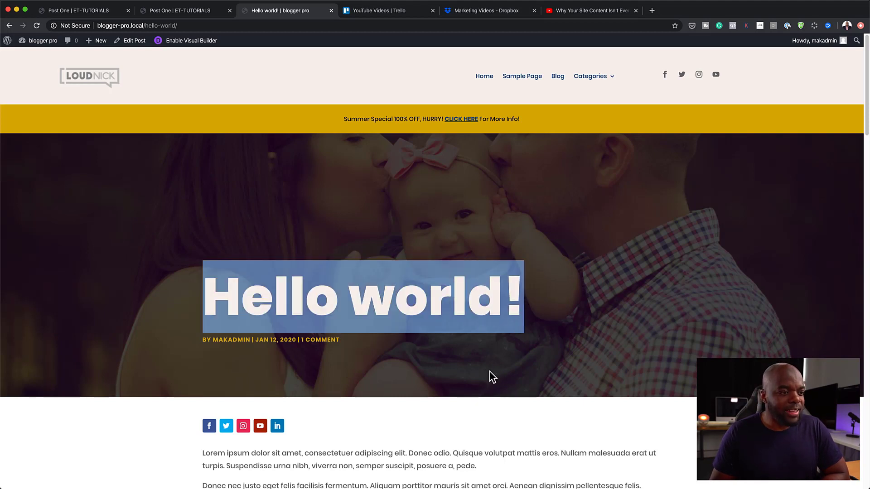
click(503, 410)
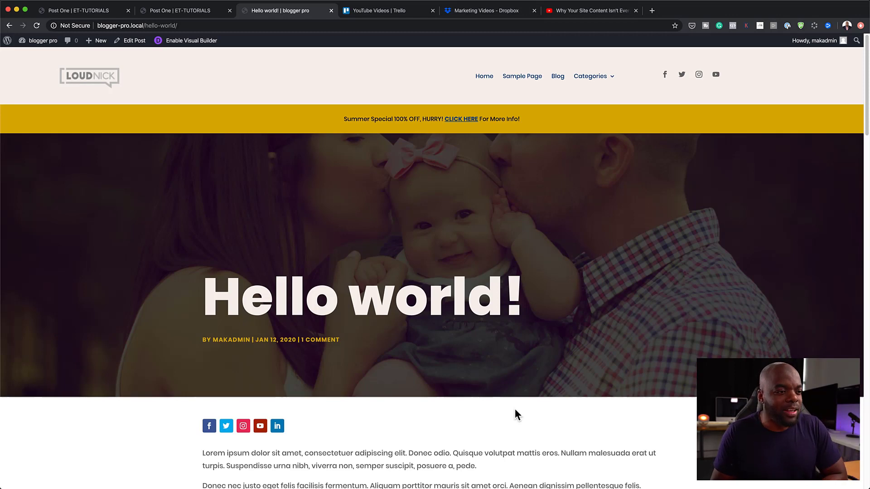
- Scroll down the Hello world! post until the 'Signup for the newsletter' form is fully visible
scroll(514, 408, down, 3)
scroll(514, 409, down, 4)
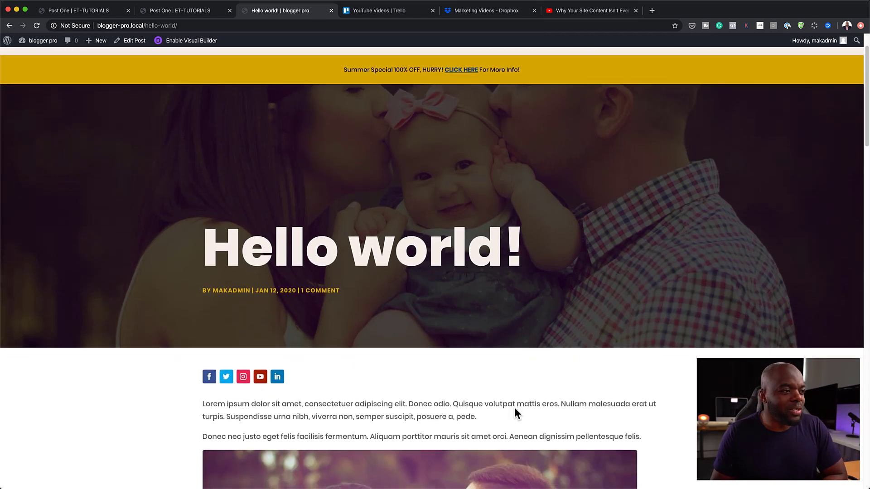
scroll(515, 408, down, 3)
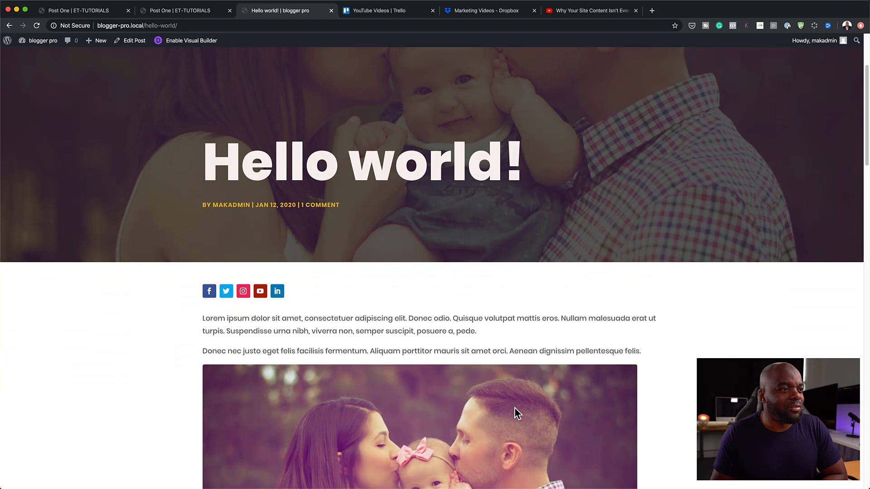
scroll(515, 407, down, 3)
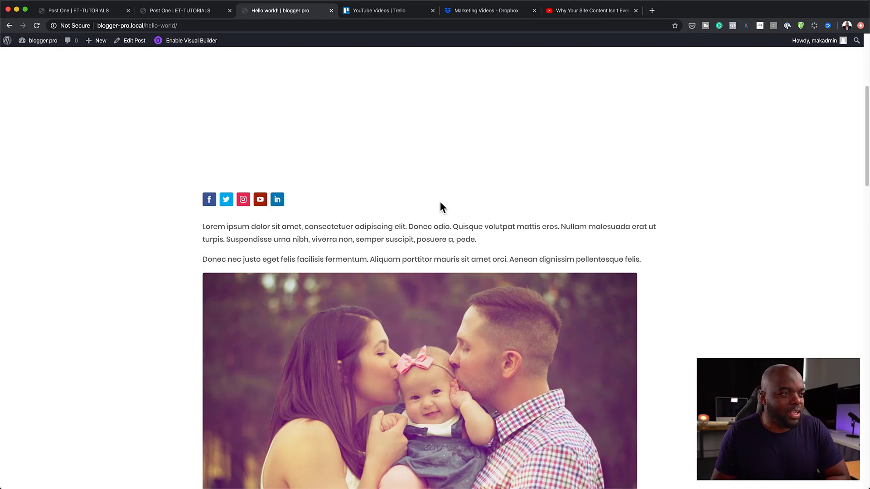
scroll(440, 204, up, 5)
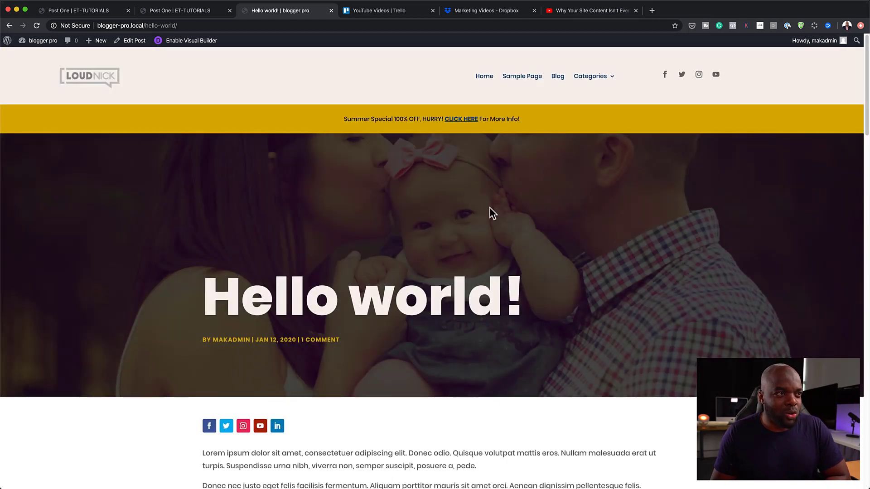
scroll(490, 207, down, 4)
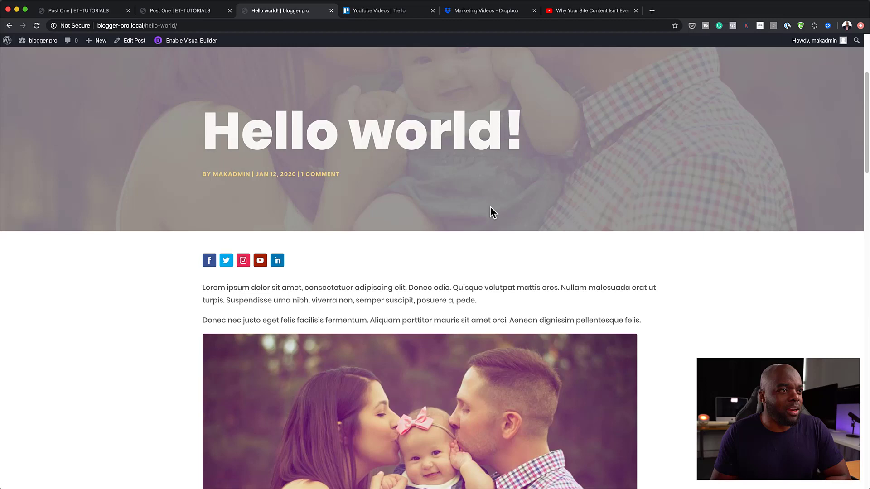
scroll(490, 205, down, 3)
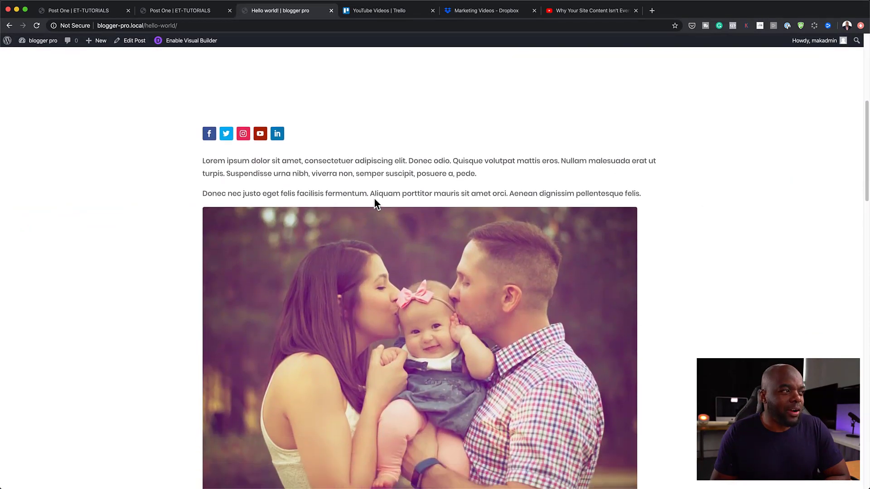
scroll(533, 267, down, 2)
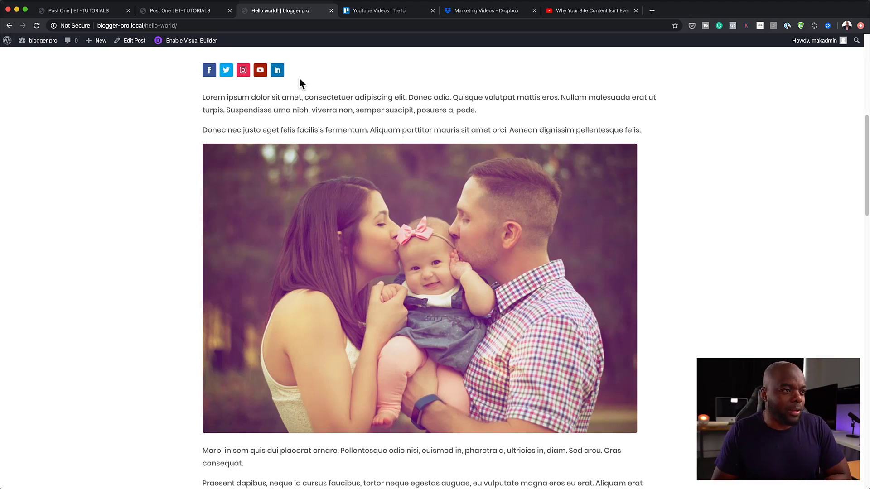
scroll(398, 153, down, 5)
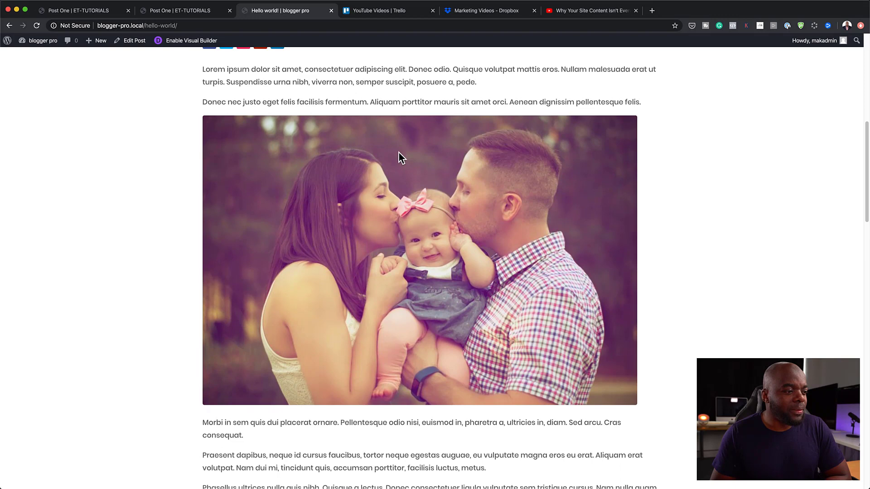
scroll(399, 153, down, 5)
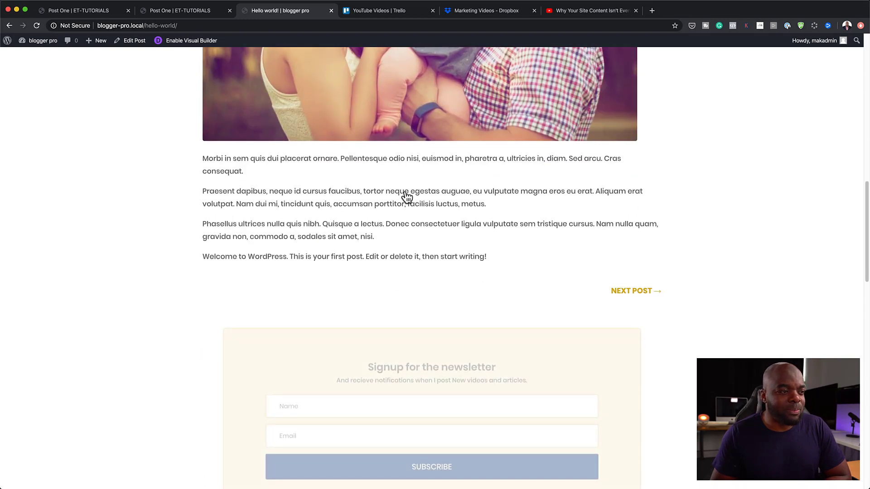
scroll(405, 190, down, 1)
scroll(406, 191, up, 1)
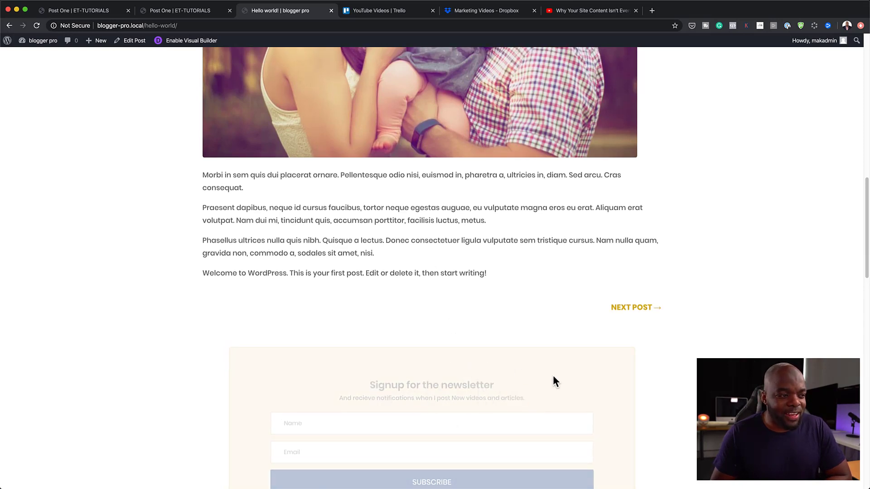
scroll(544, 325, down, 1)
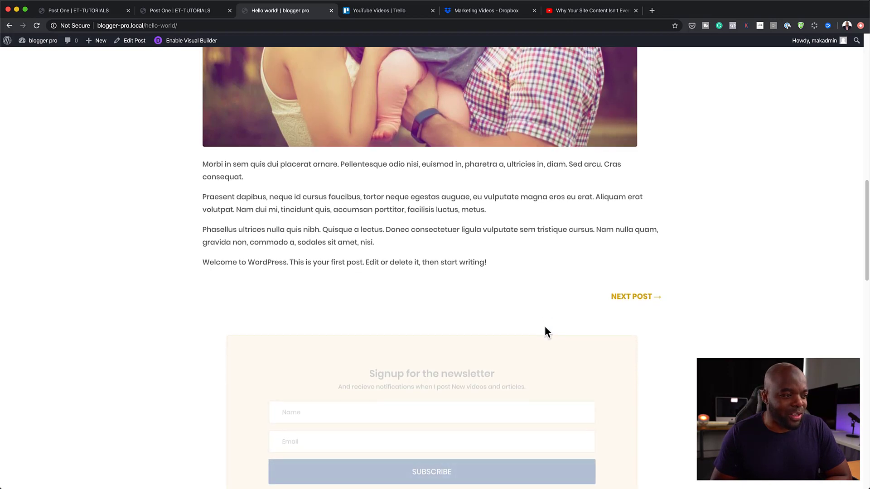
scroll(545, 325, down, 5)
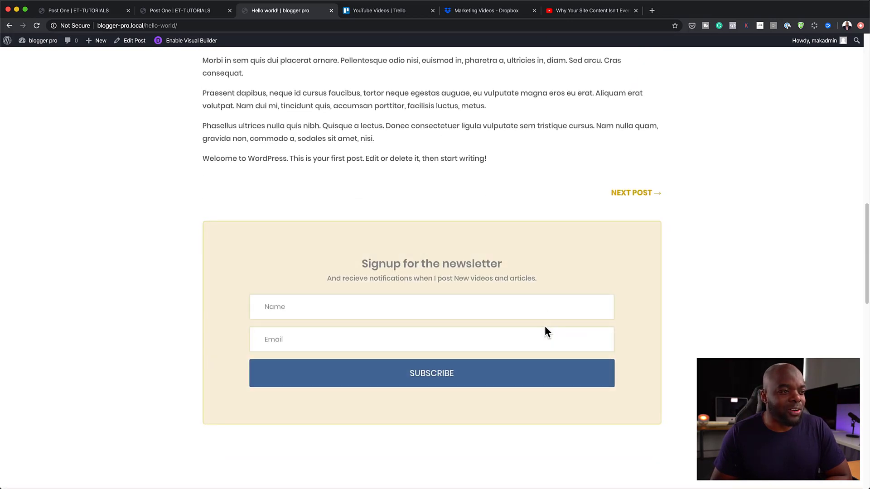
scroll(545, 327, down, 2)
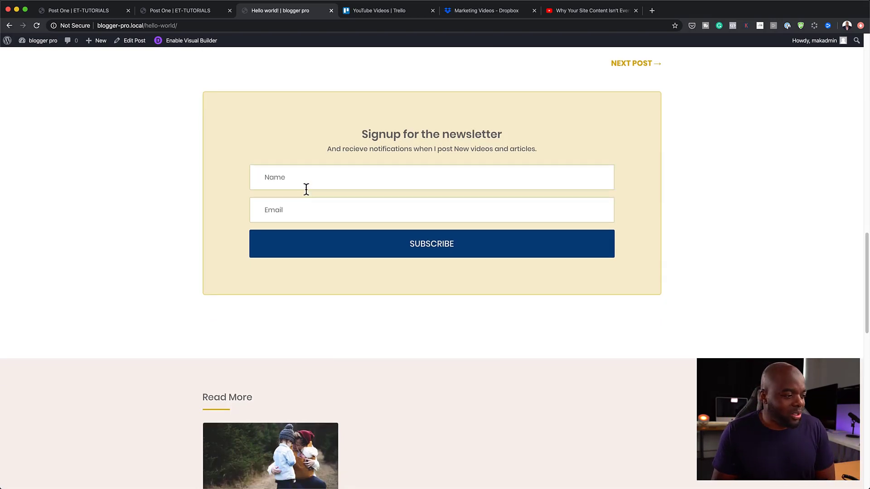
- Scroll past the Read More card and comment form down to the footer and copyright bar
scroll(306, 189, down, 3)
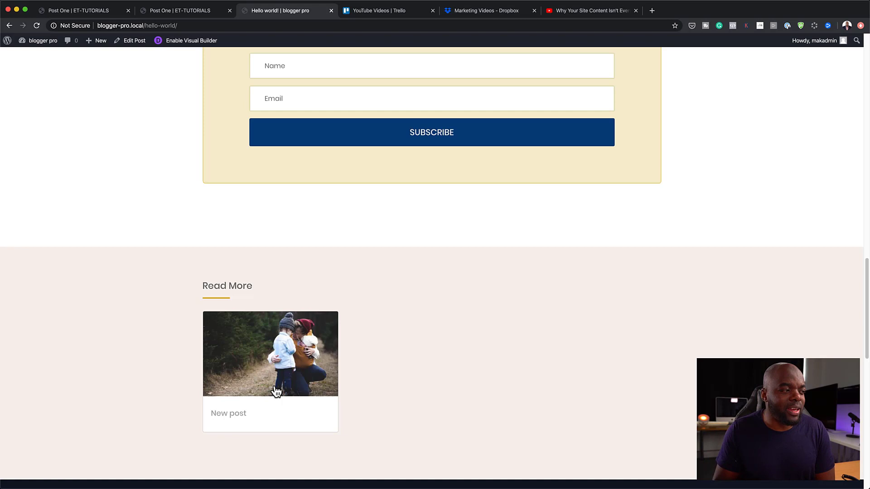
scroll(379, 381, down, 5)
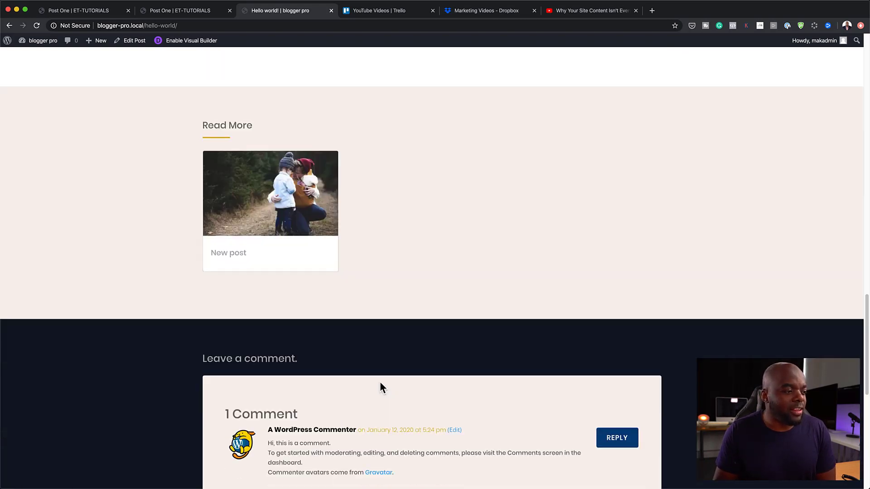
scroll(380, 383, down, 3)
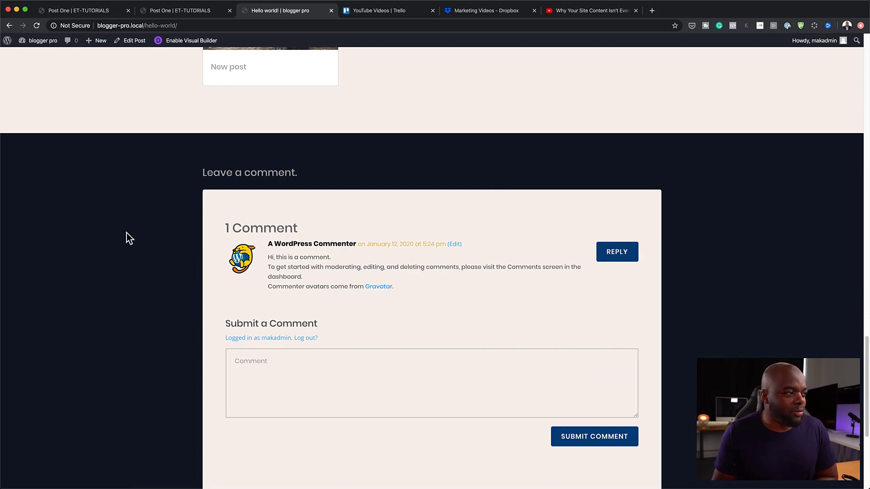
scroll(140, 360, down, 5)
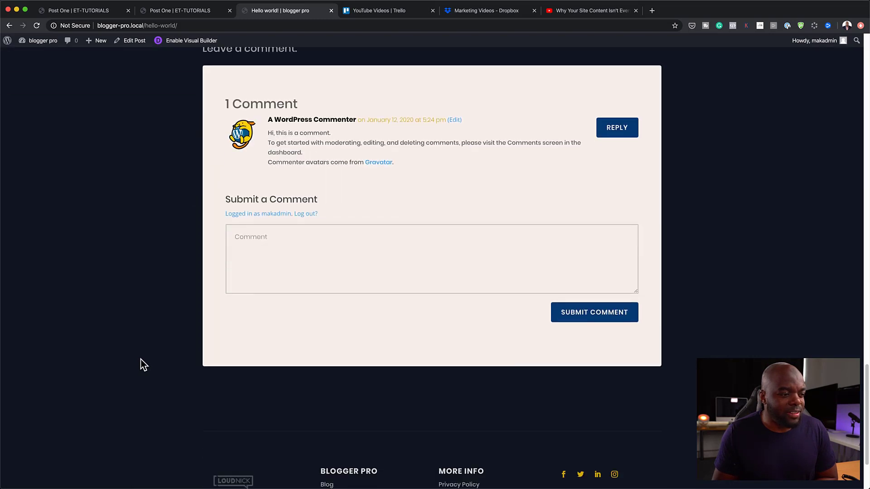
scroll(143, 364, down, 1)
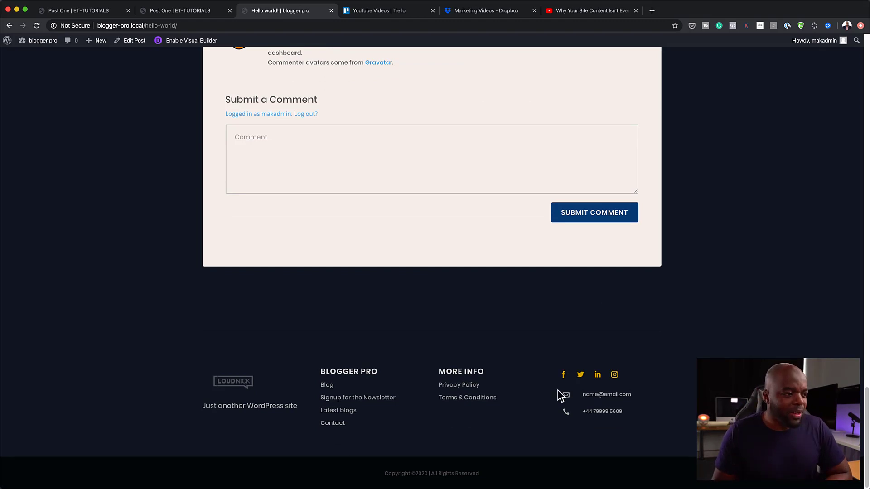
- Open the Latest Posts category page from the Categories menu
scroll(559, 393, up, 15)
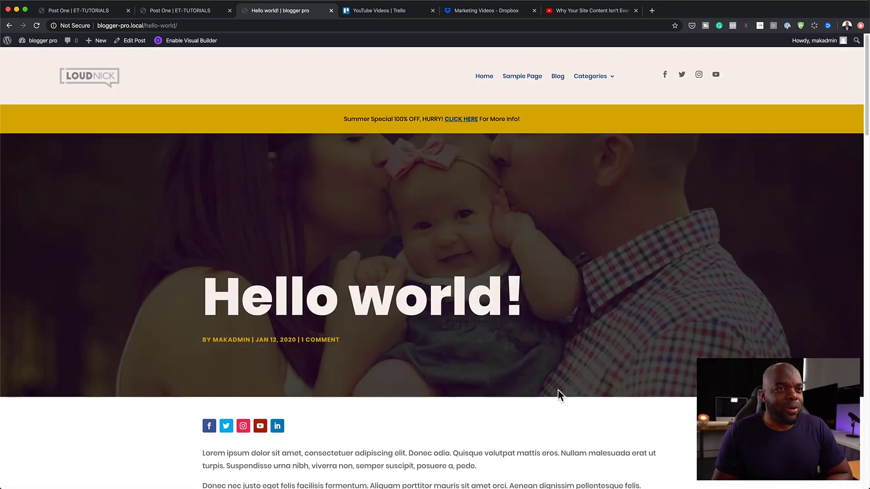
mouse_move(591, 76)
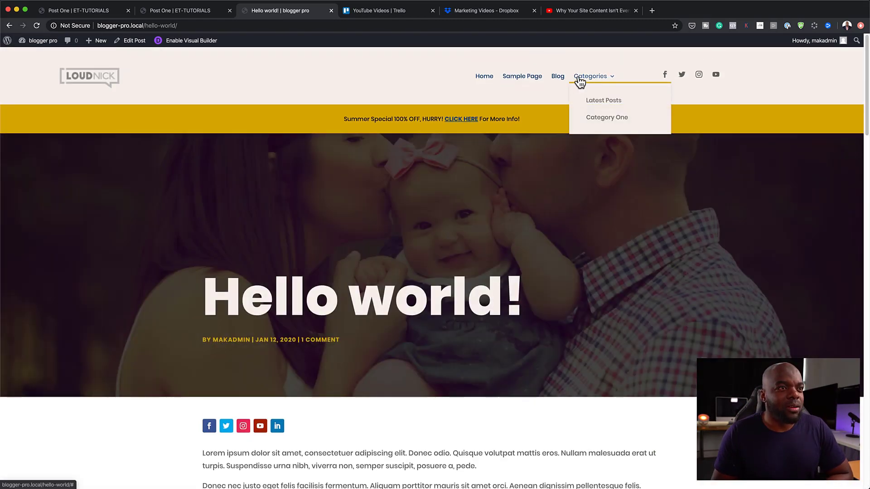
click(610, 102)
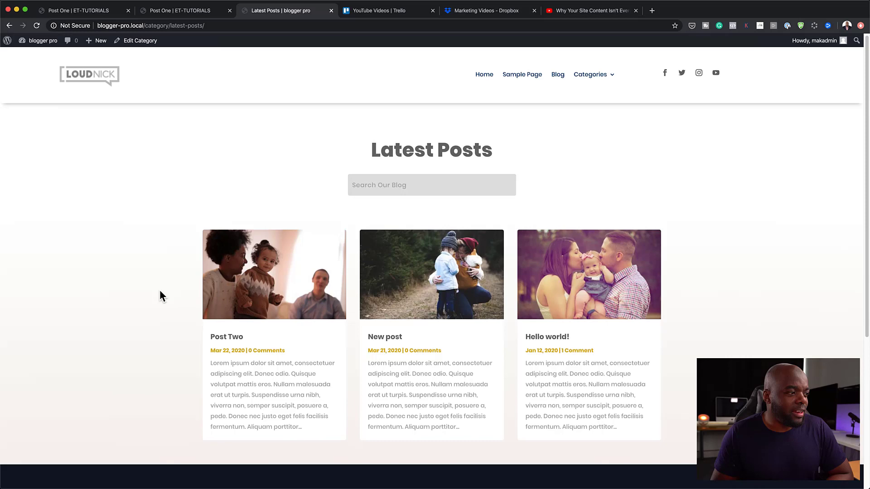
scroll(159, 292, down, 3)
scroll(309, 246, up, 3)
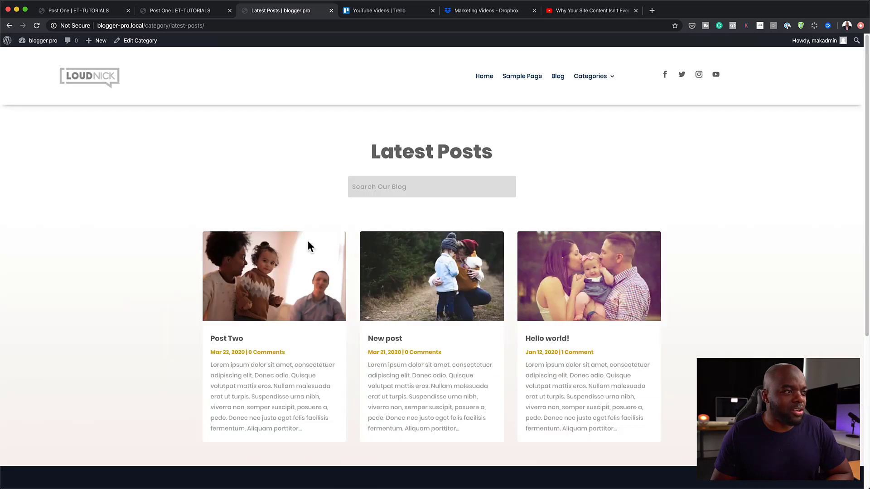
- Search the blog for 'hello' to reach the Hello world! post
click(387, 189)
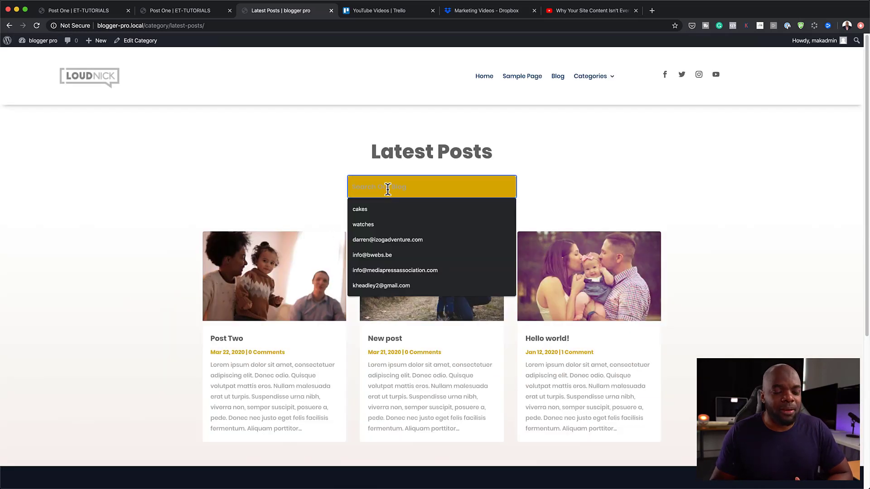
text(h)
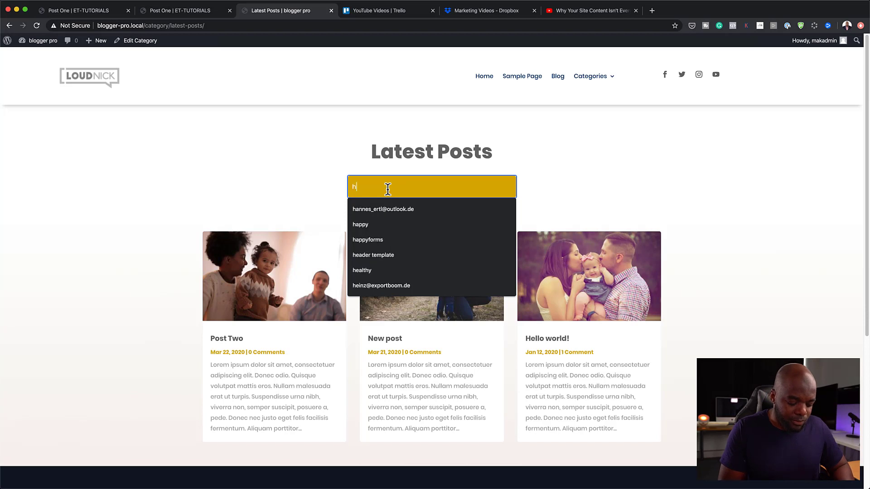
text(ello)
key(Return)
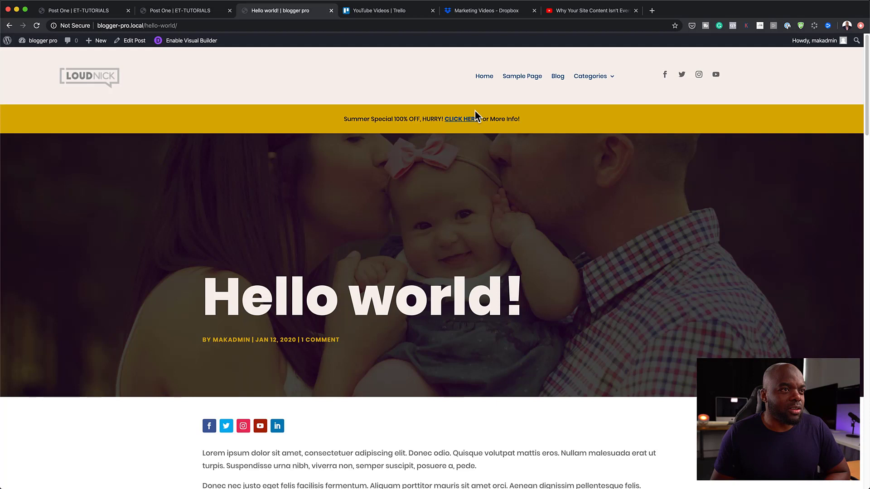
- Open the Category One page and search the blog for 'cakes', getting No Results Found
mouse_move(607, 77)
click(608, 120)
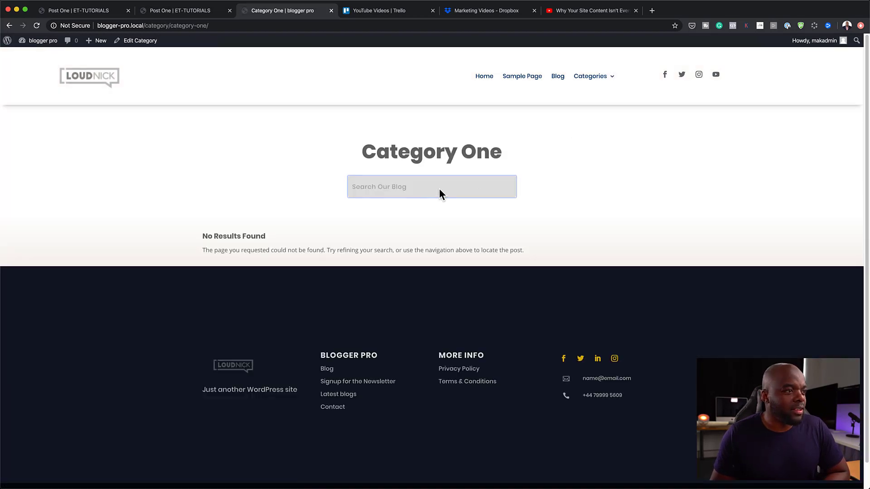
click(439, 188)
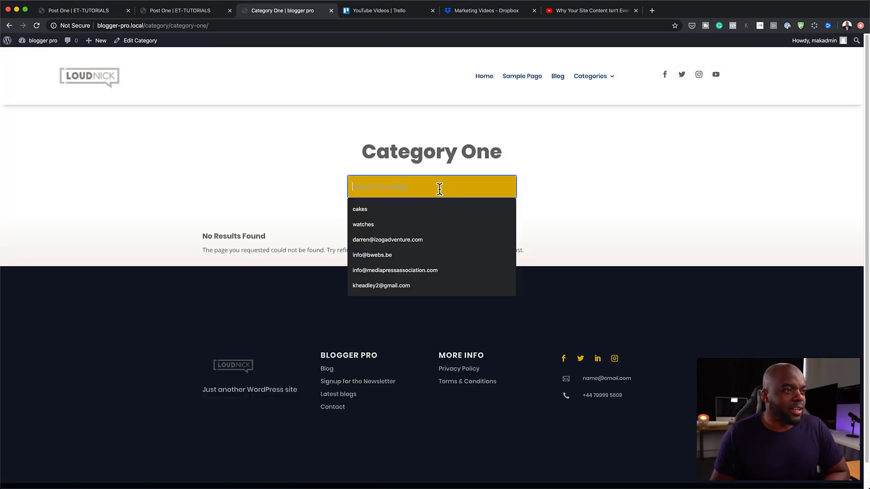
click(369, 209)
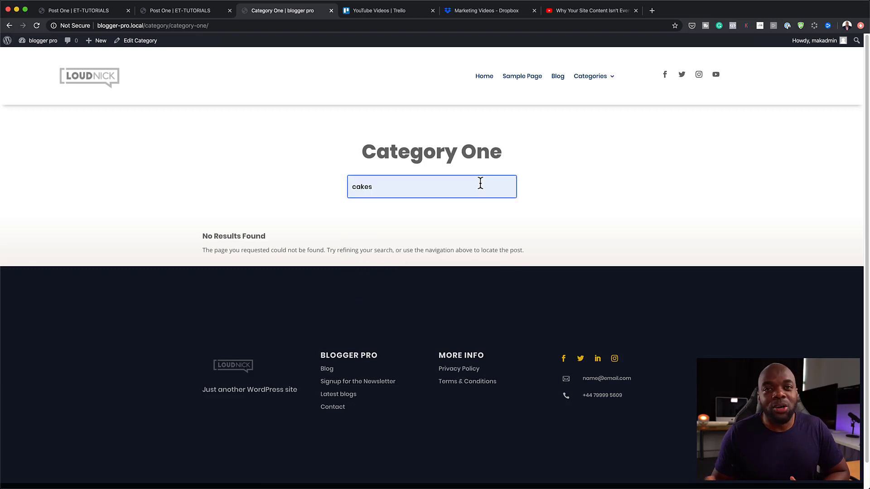
key(Return)
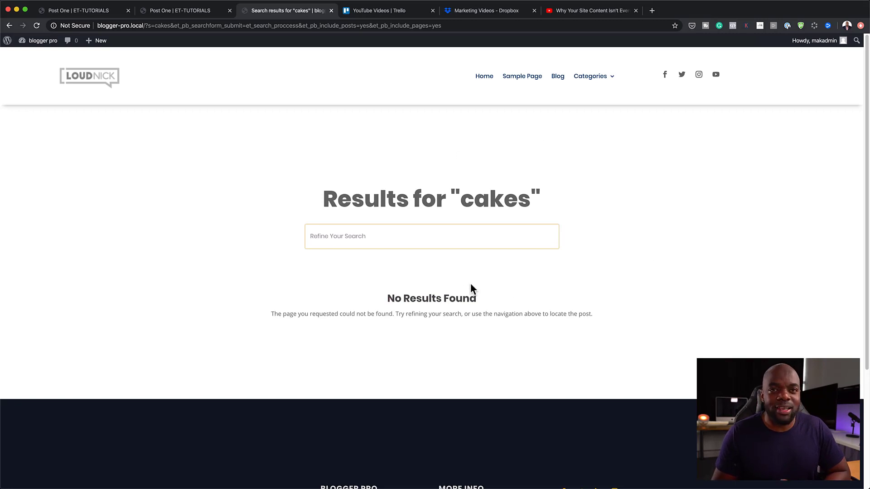
- Change the address to blogger-pro.local/reg to show the custom 404 OOPS! page
click(148, 27)
click(148, 27)
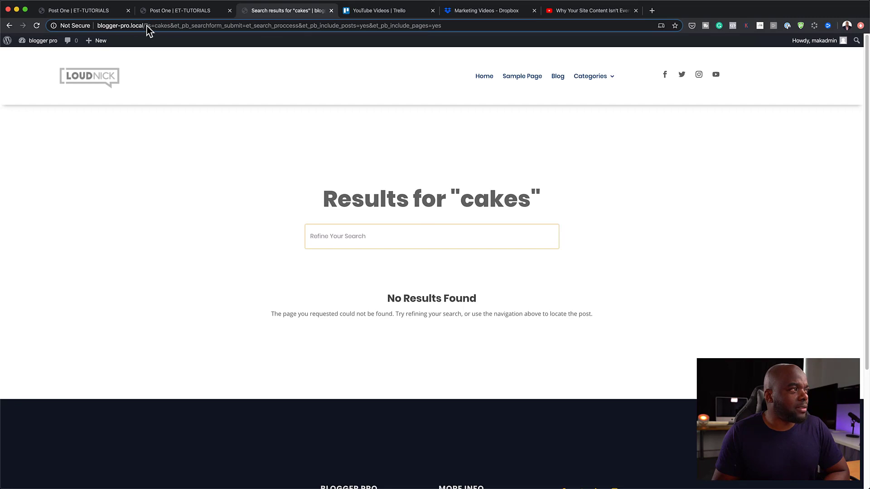
key(shift+super+Right)
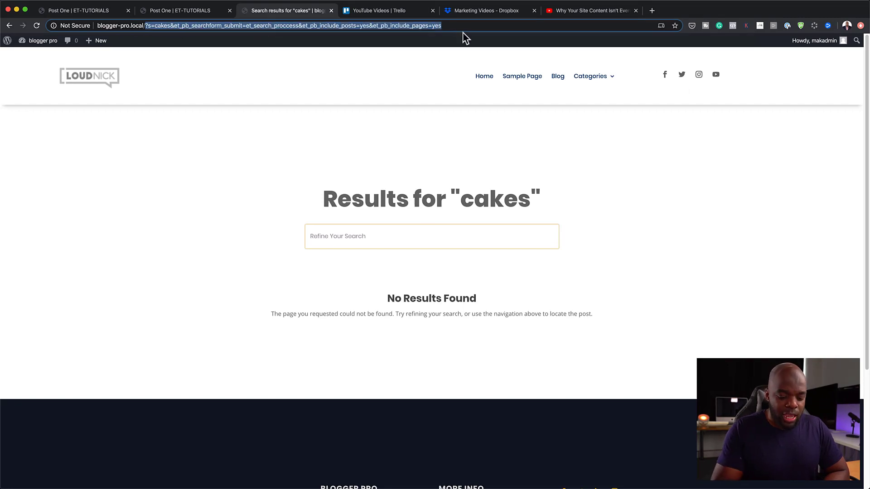
key(BackSpace)
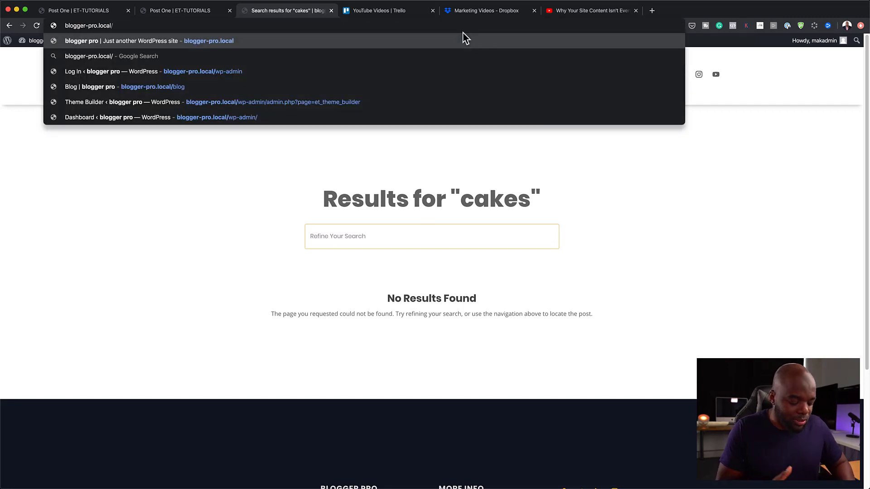
text(reg)
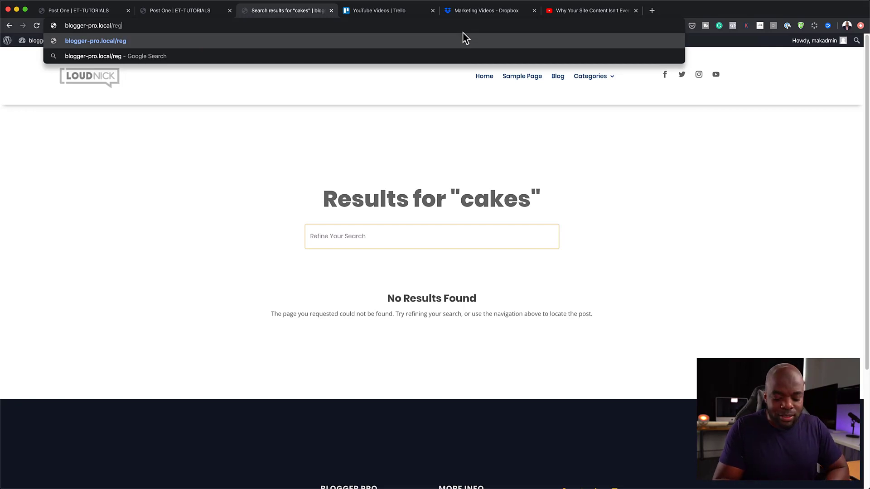
key(Return)
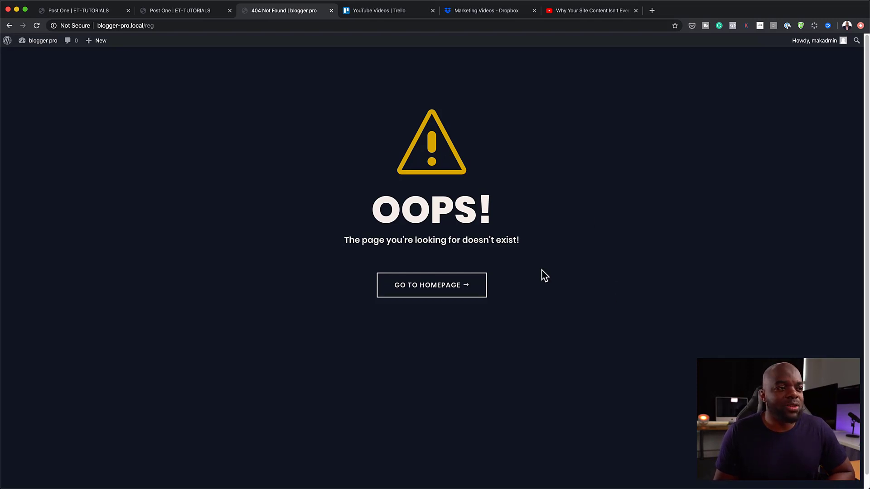
- Go to the ET-TUTORIALS WordPress Dashboard and open Divi's Theme Builder
click(104, 13)
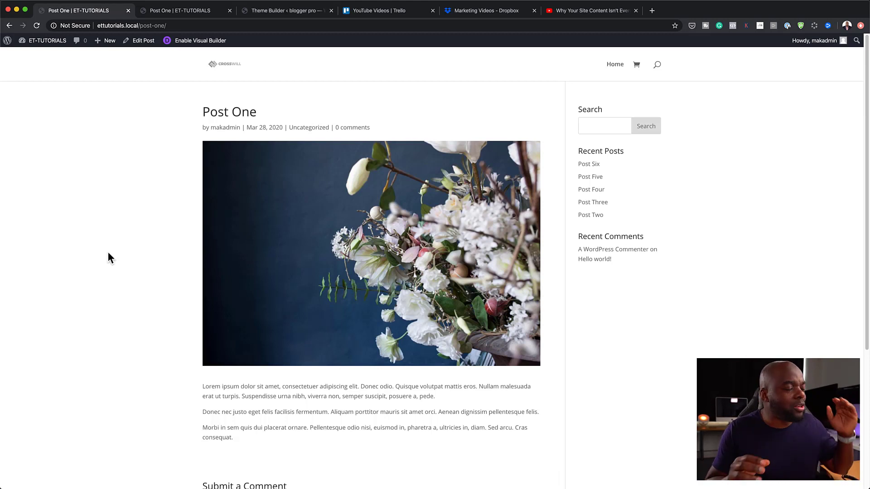
mouse_move(40, 41)
click(41, 57)
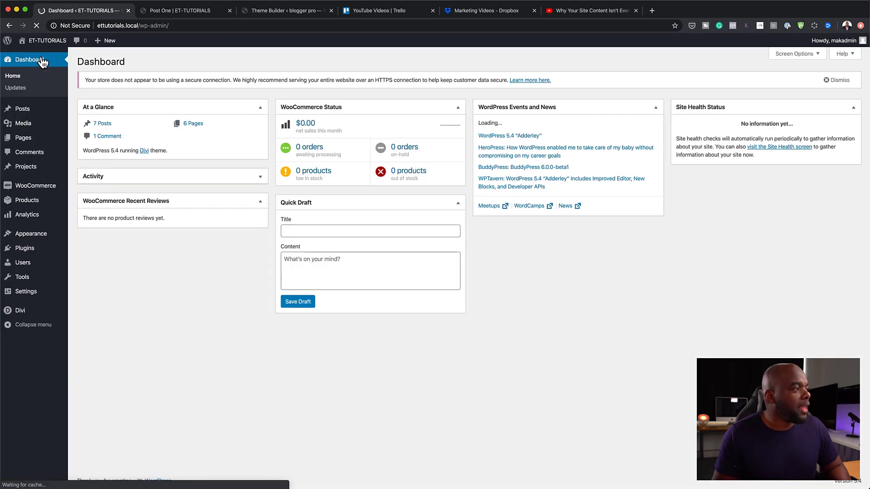
mouse_move(19, 310)
click(103, 325)
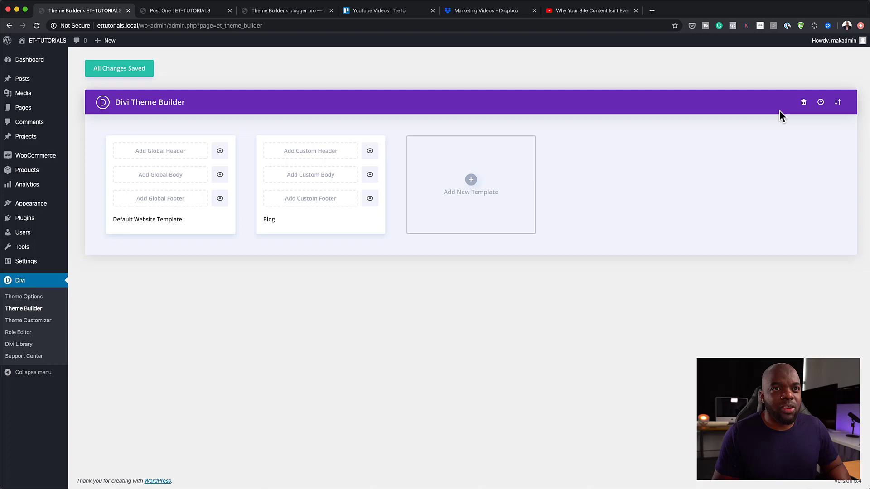
- Import Blogger-Pro.json as Divi Theme Builder templates through the Portability dialog
click(838, 103)
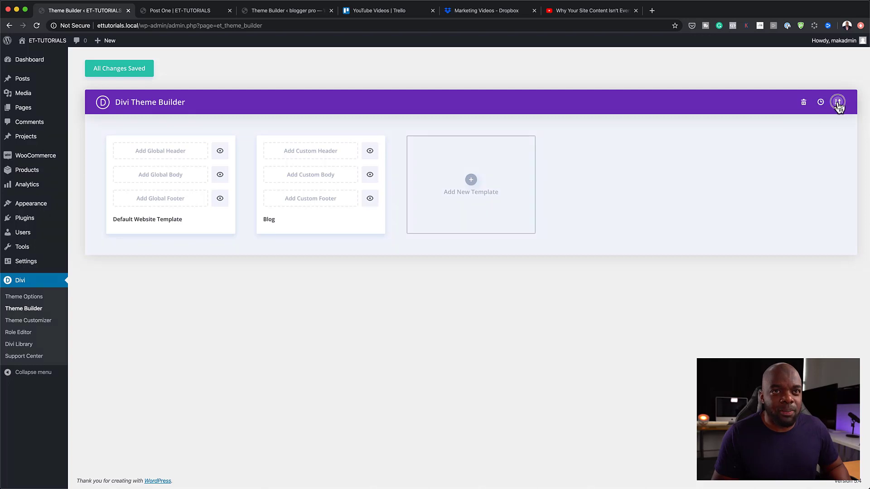
click(418, 220)
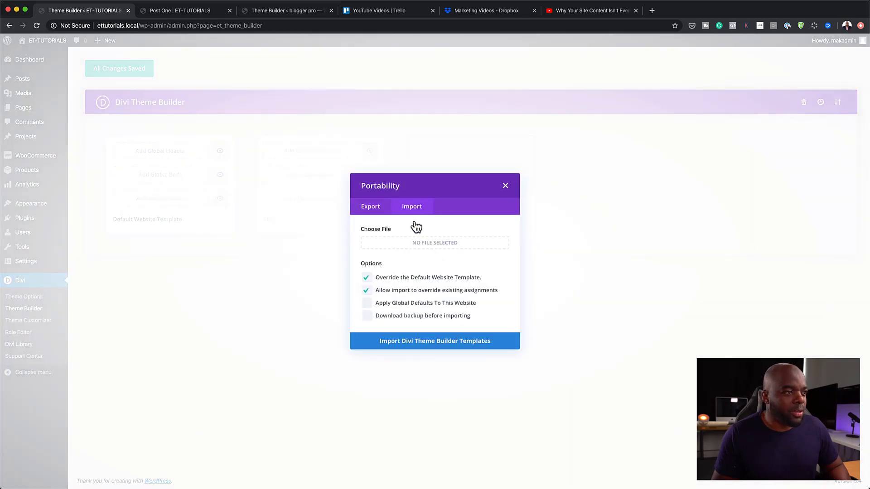
click(430, 247)
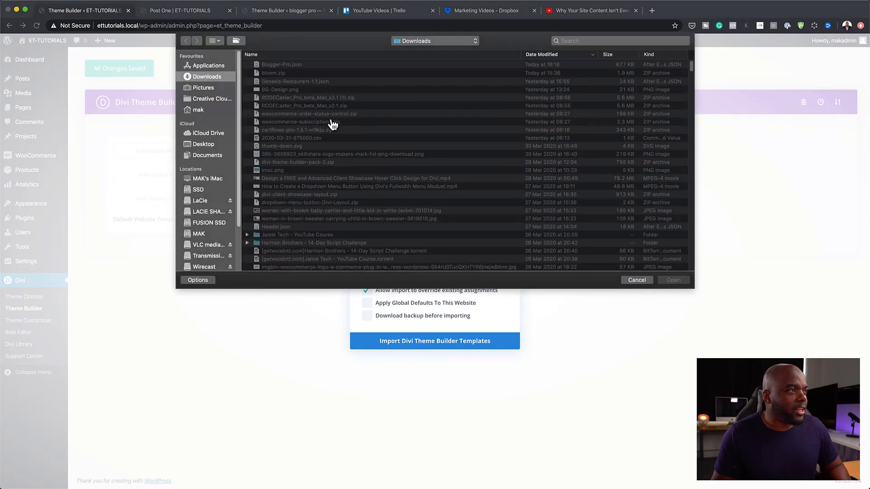
double_click(297, 65)
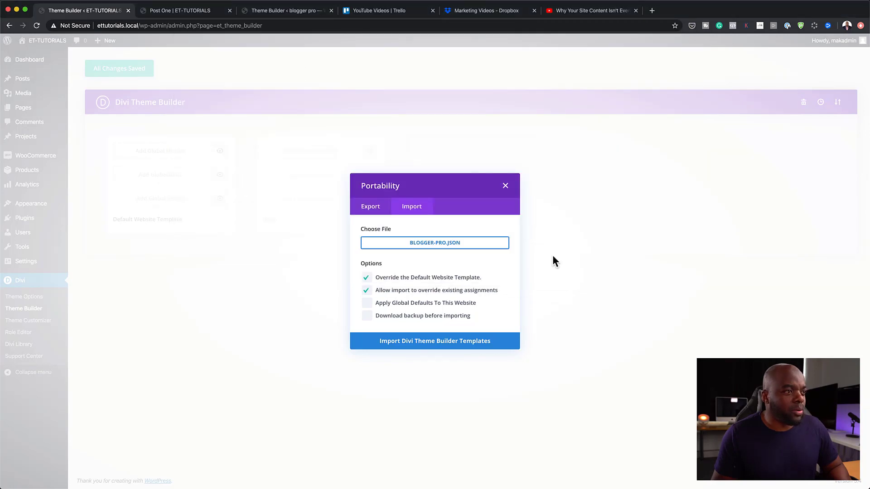
click(445, 341)
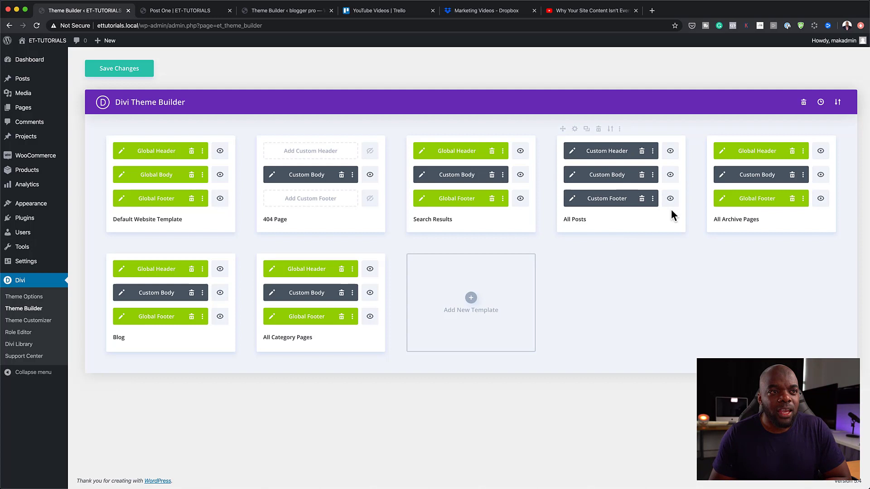
drag(641, 180, 606, 181)
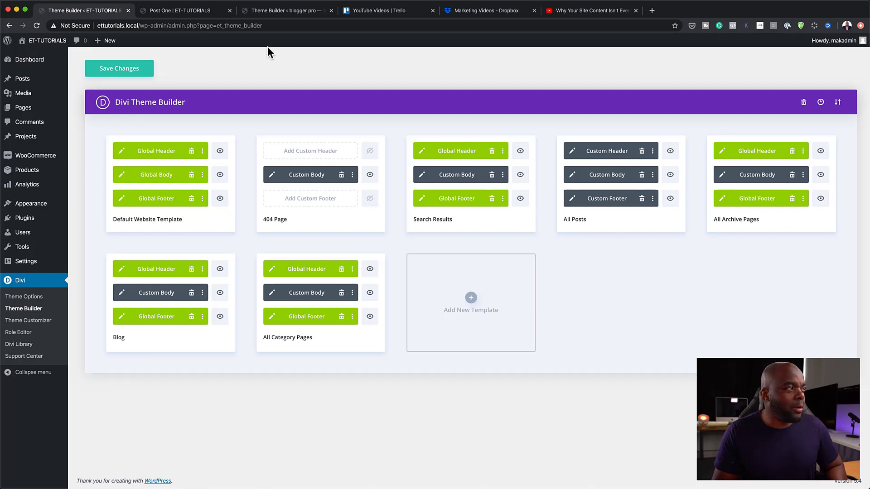
- Save the imported templates and open the ET-TUTORIALS home page in a new tab
click(136, 69)
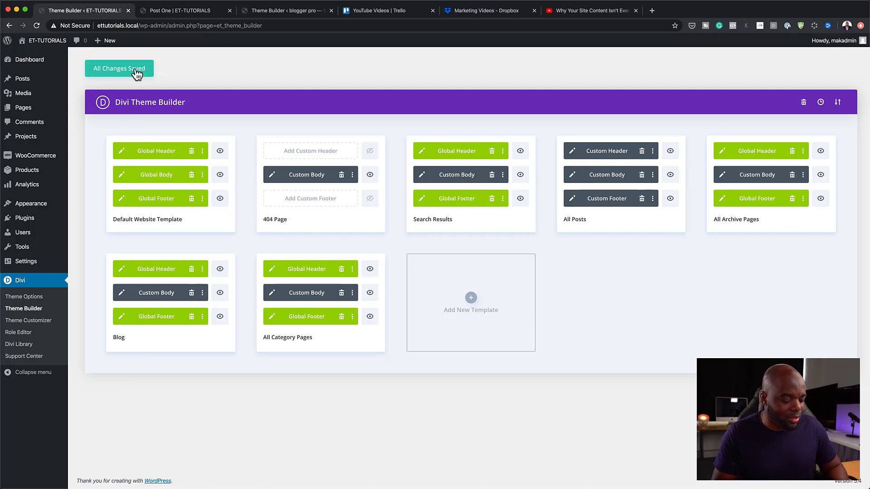
mouse_move(52, 43)
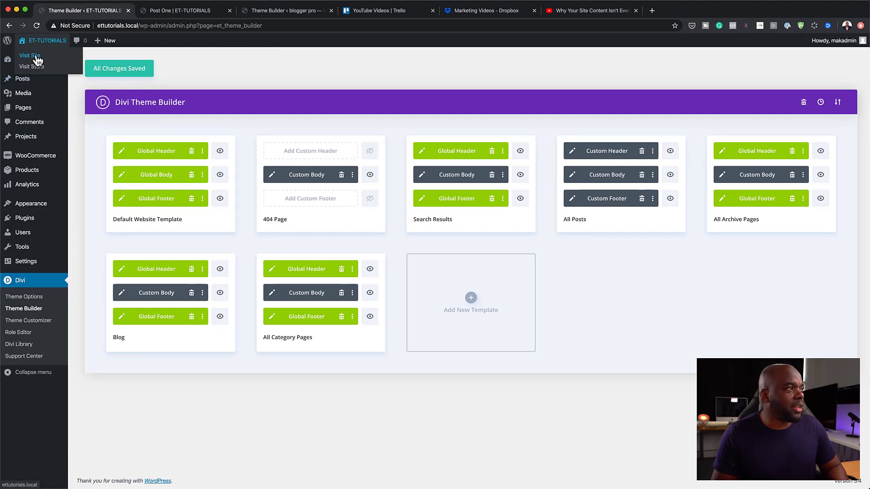
super+click(36, 57)
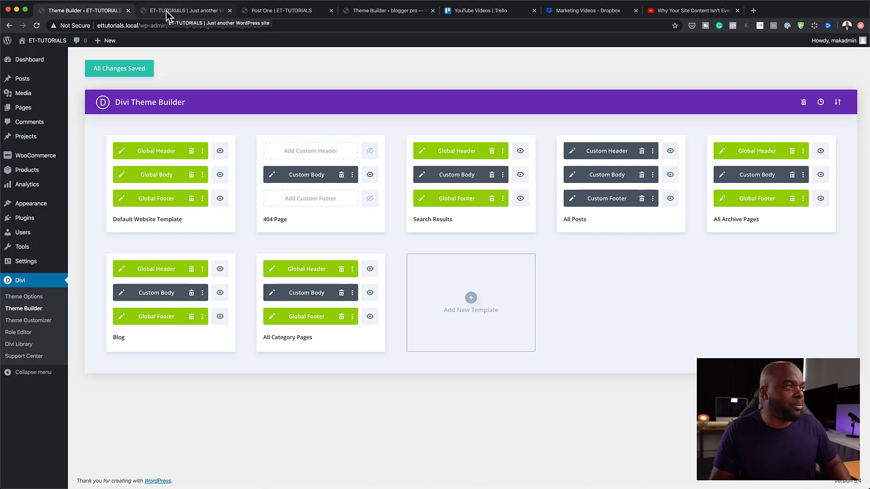
click(168, 11)
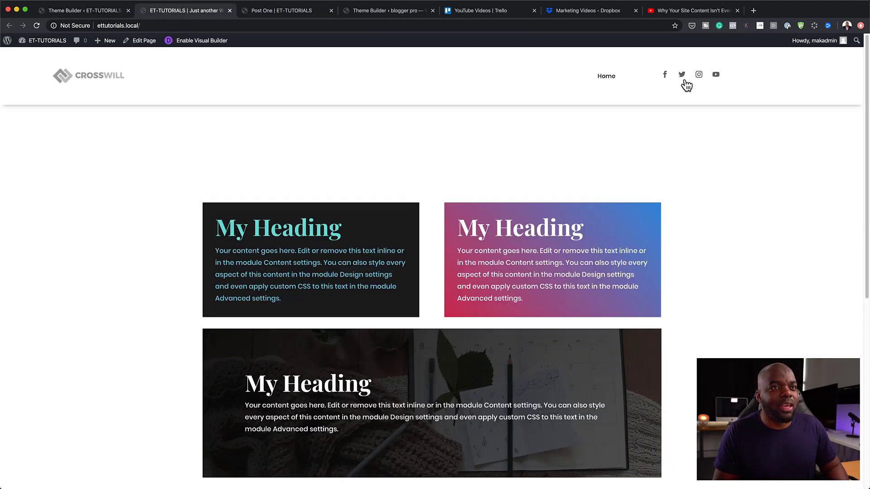
- Append /blog to the site address to load the blog page
click(161, 26)
click(151, 26)
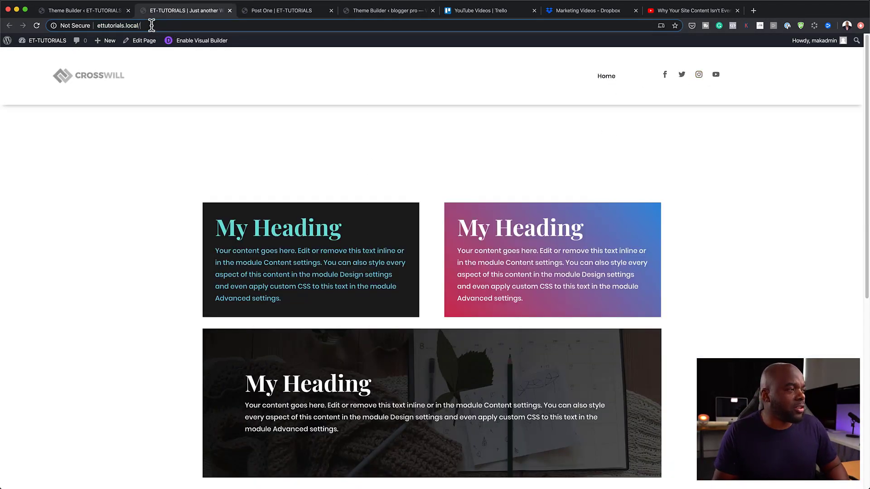
text(blog)
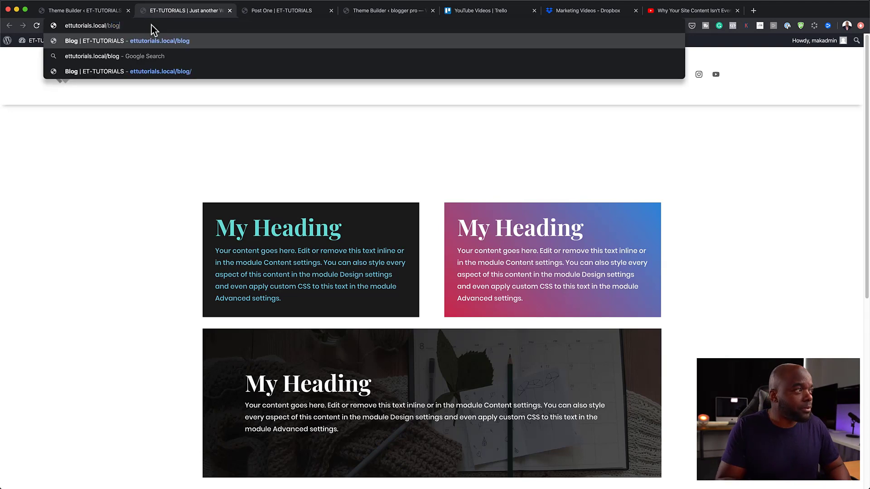
key(Return)
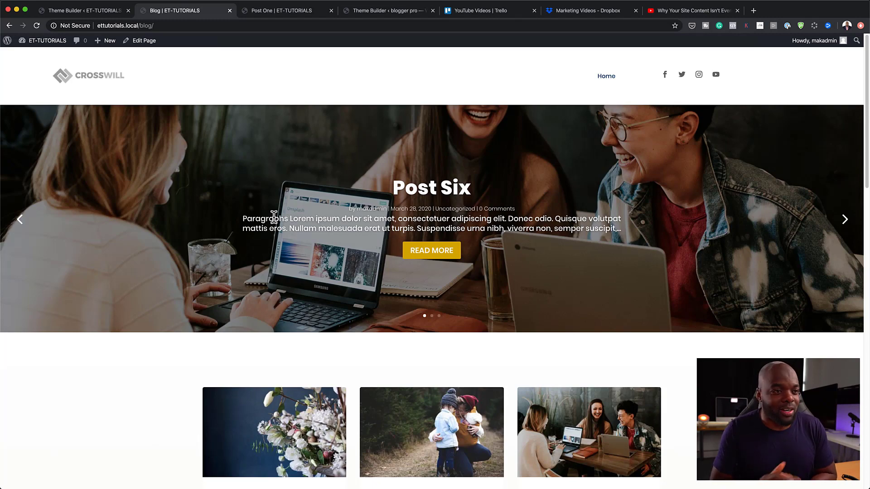
- Advance the post slider to the next post and scroll through the grid of post cards
click(845, 221)
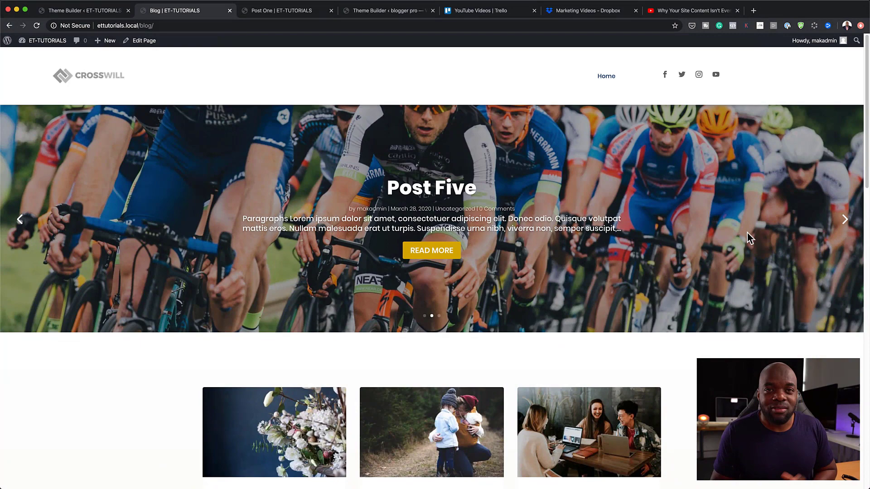
scroll(135, 338, down, 5)
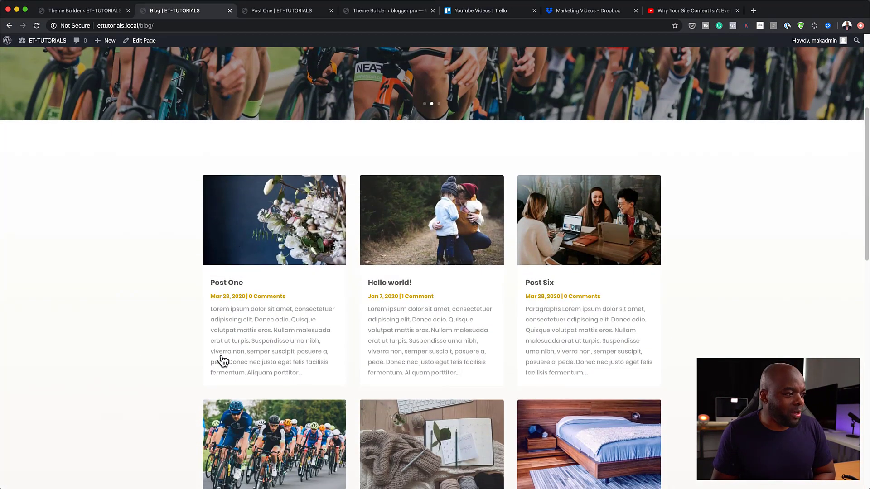
scroll(196, 333, down, 5)
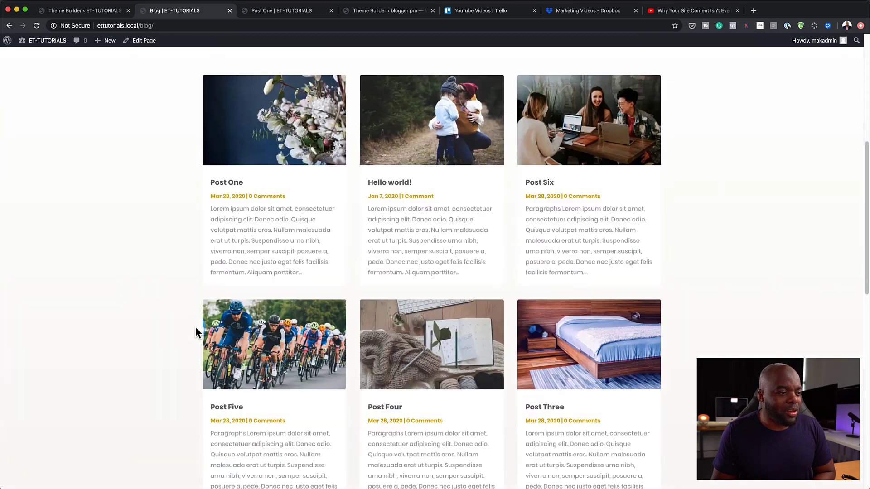
scroll(194, 327, down, 2)
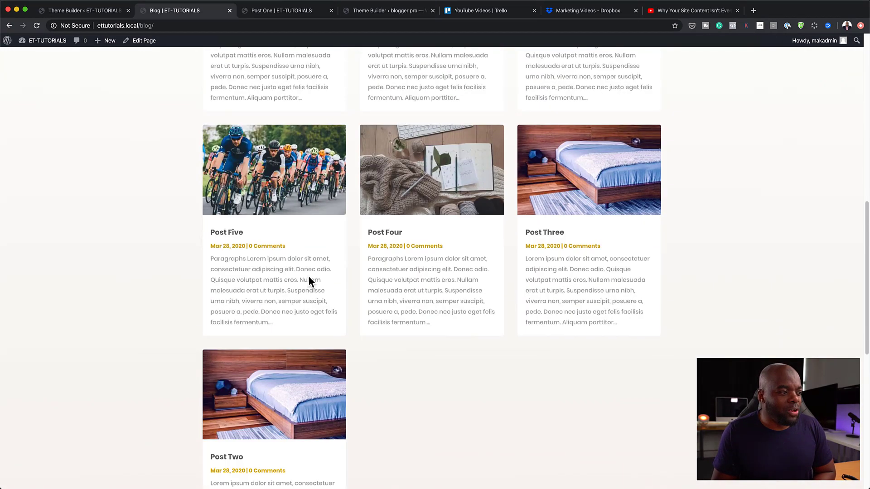
scroll(529, 410, up, 7)
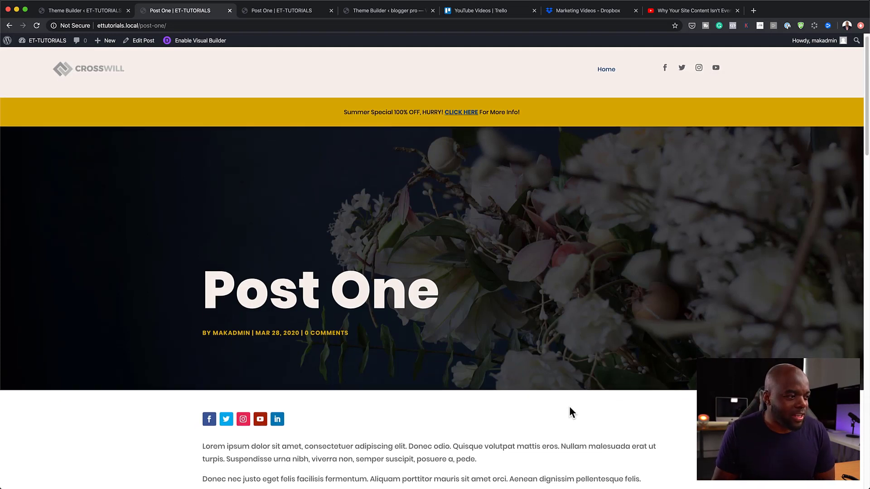
- Scroll down through Post One, then follow the NEXT POST link to Post Two
scroll(569, 406, down, 2)
scroll(570, 405, down, 3)
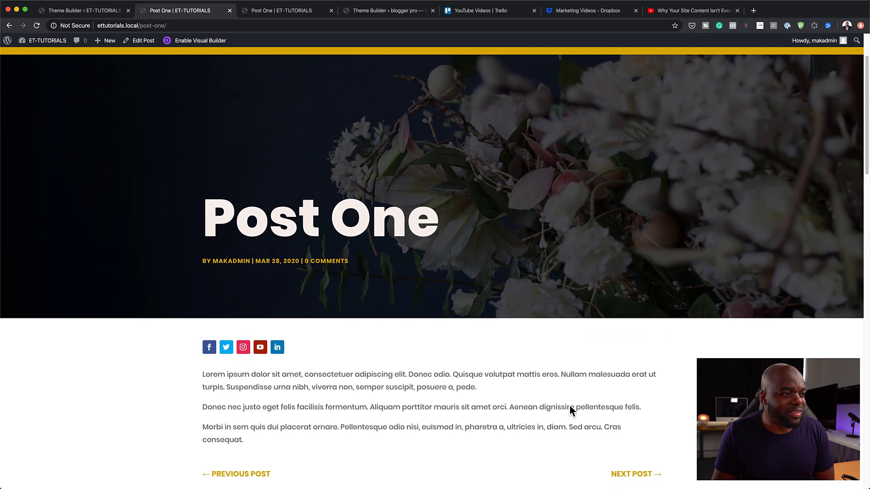
scroll(569, 404, down, 1)
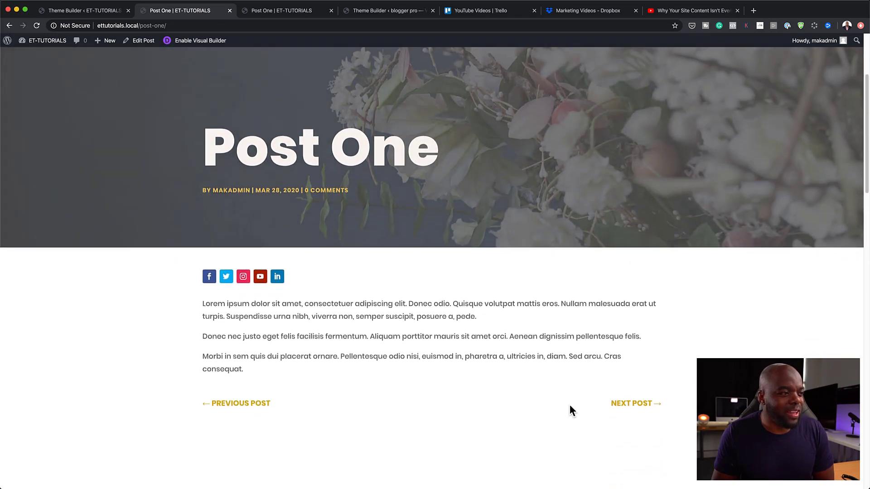
scroll(570, 404, down, 3)
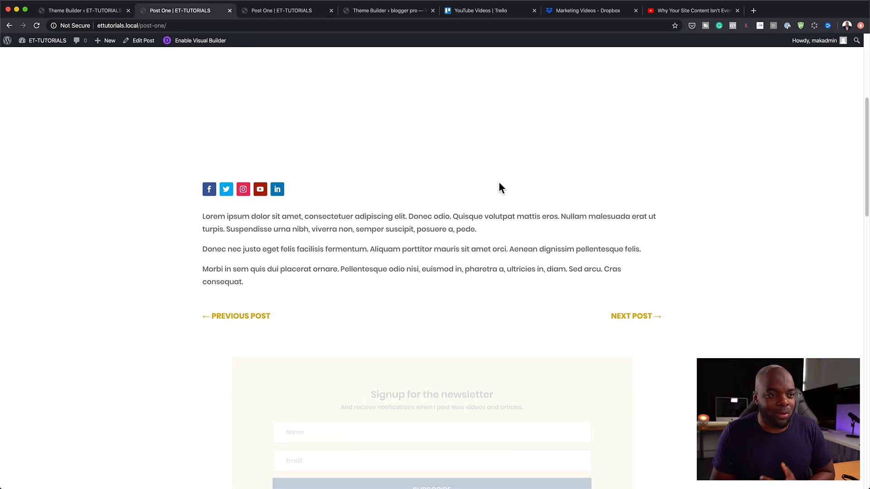
click(640, 317)
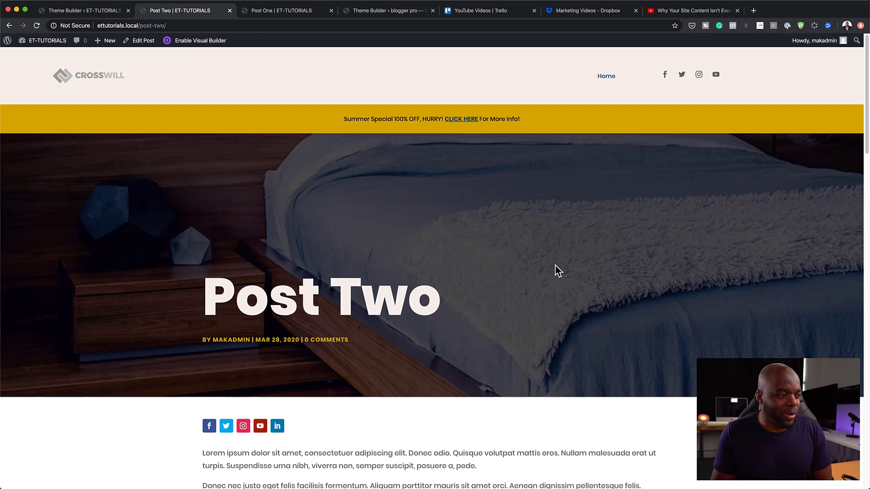
- Scroll Post Two past the newsletter form, Read More cards and comments down to the footer
scroll(557, 271, down, 5)
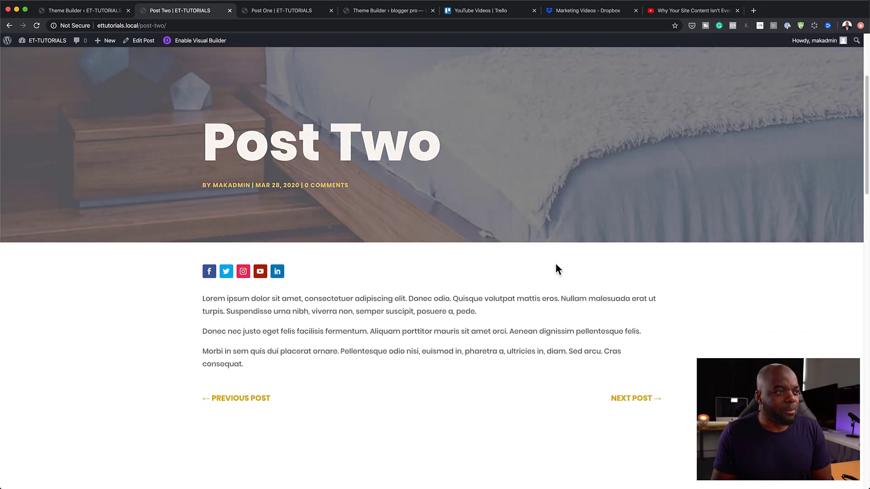
scroll(556, 266, down, 5)
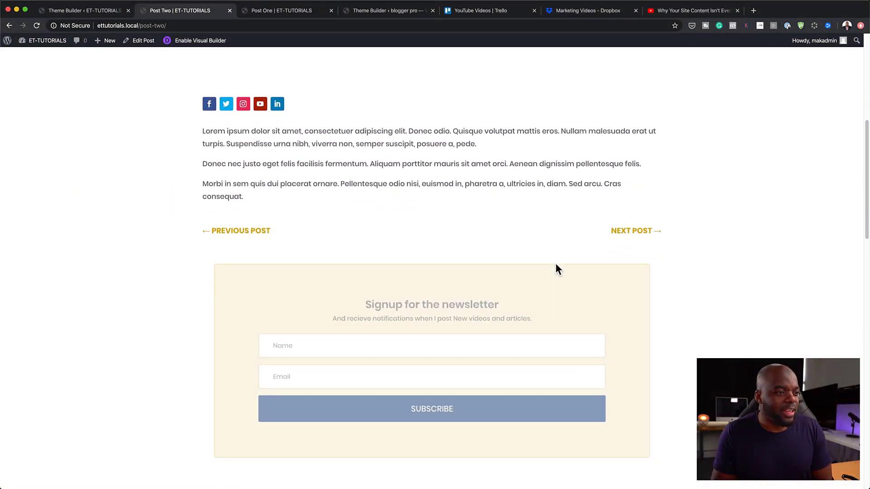
scroll(556, 270, down, 3)
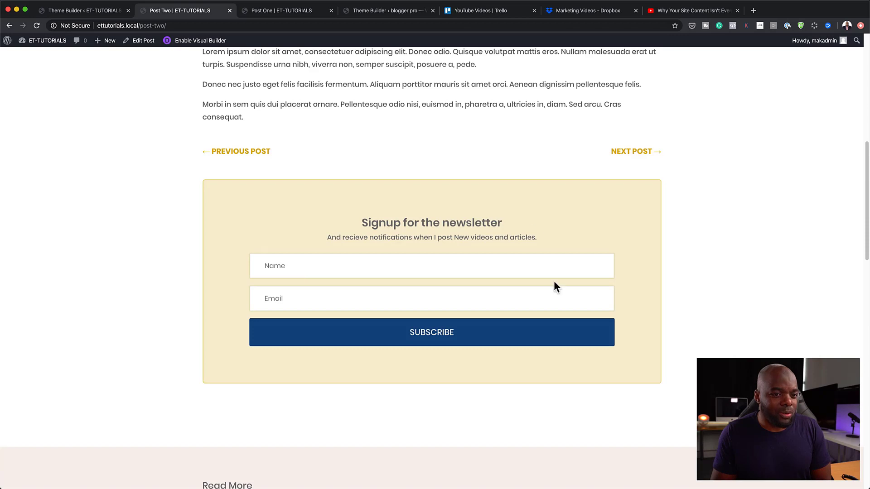
scroll(557, 286, down, 3)
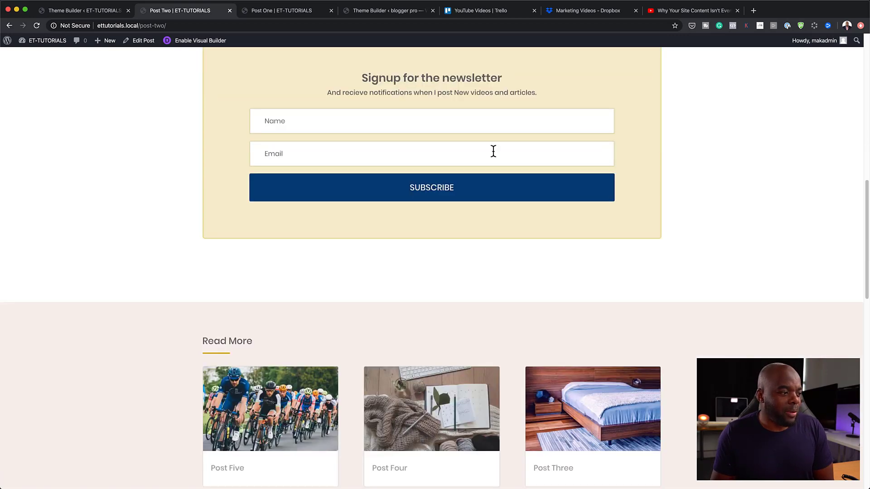
scroll(683, 268, down, 3)
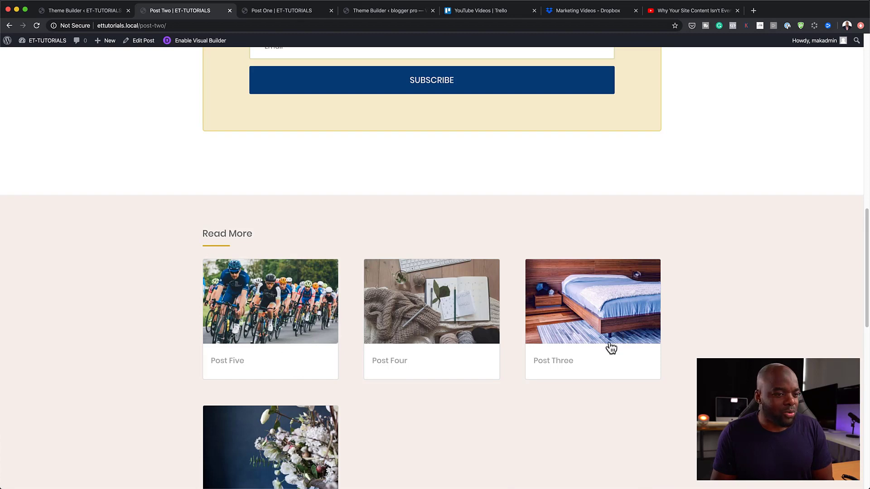
scroll(625, 349, down, 10)
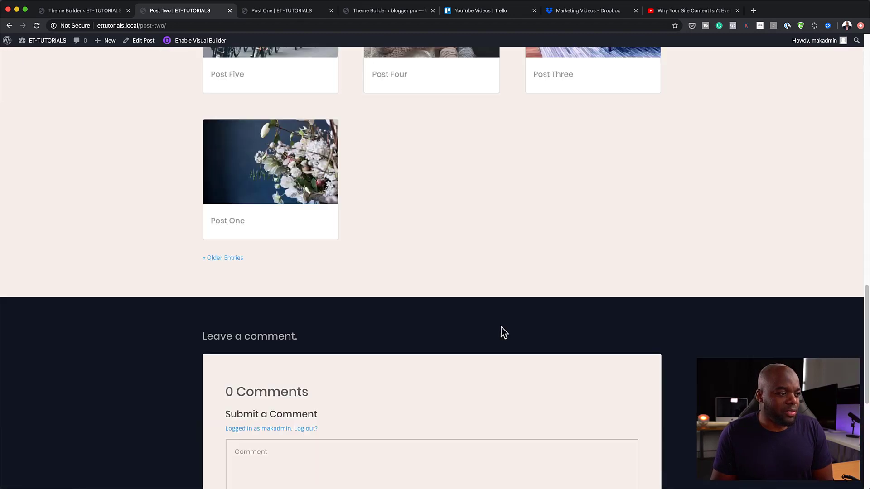
scroll(501, 326, down, 5)
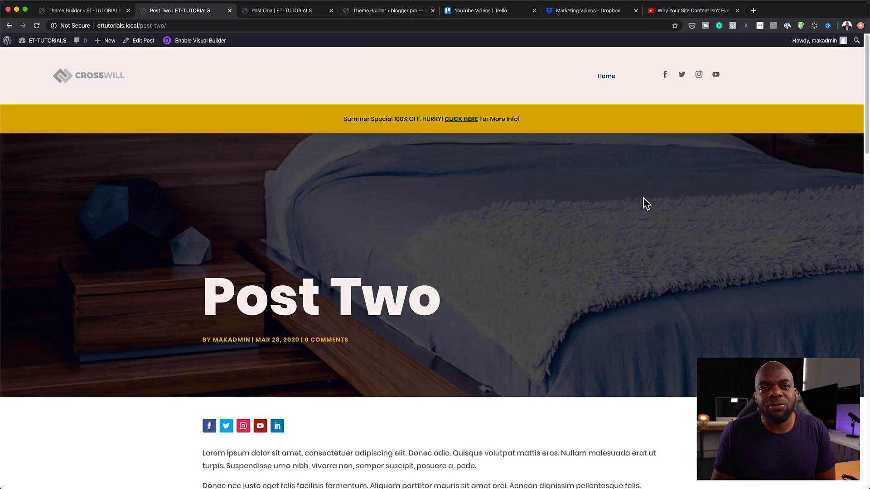
- Return to Theme Builder and edit the All Posts template's Custom Header layout
click(73, 10)
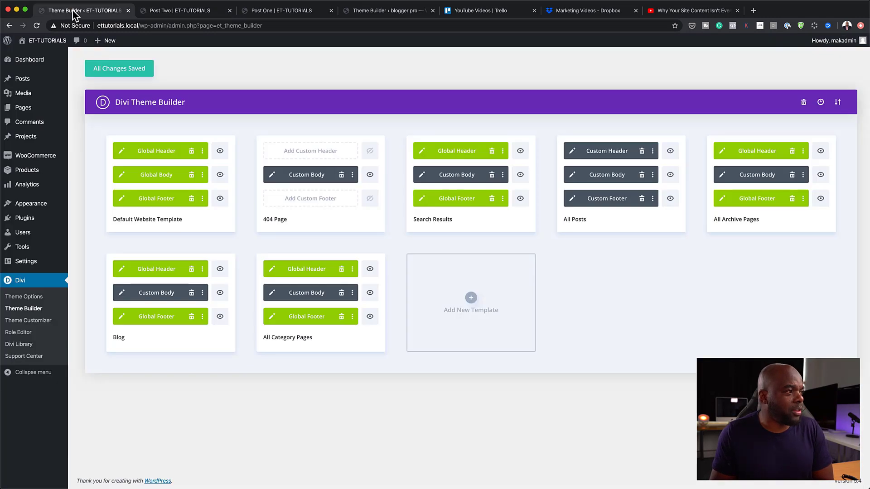
click(212, 6)
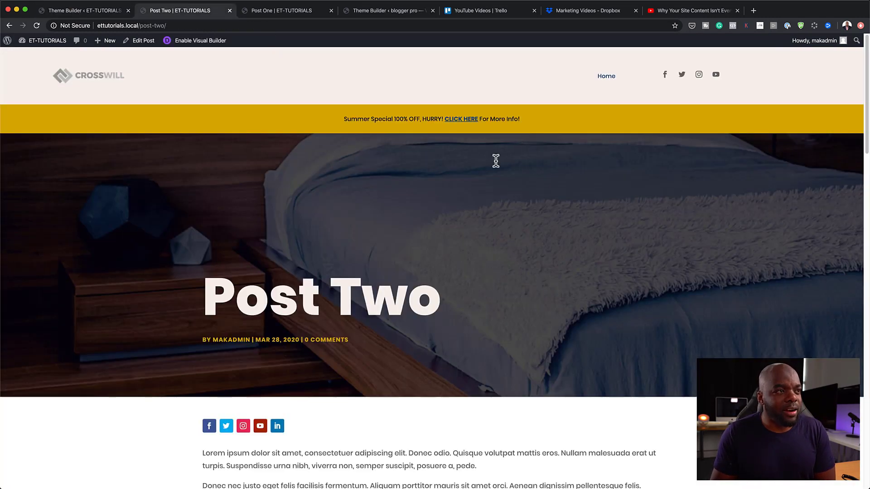
click(92, 11)
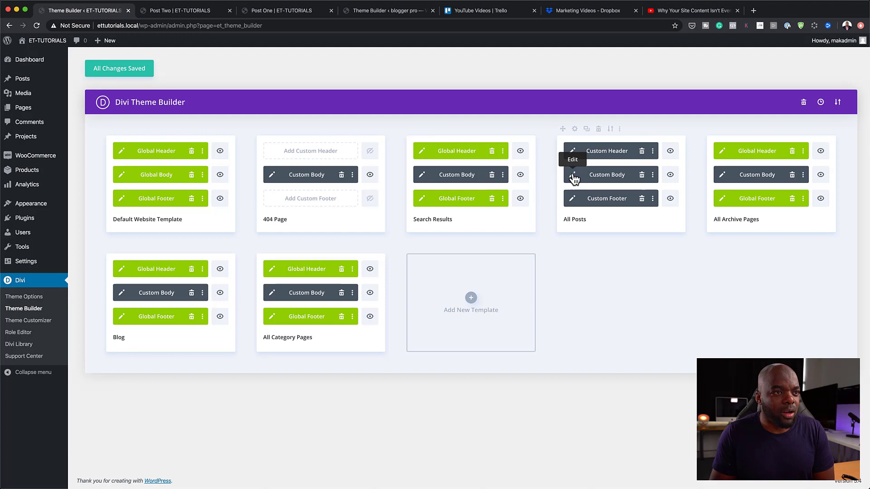
click(573, 151)
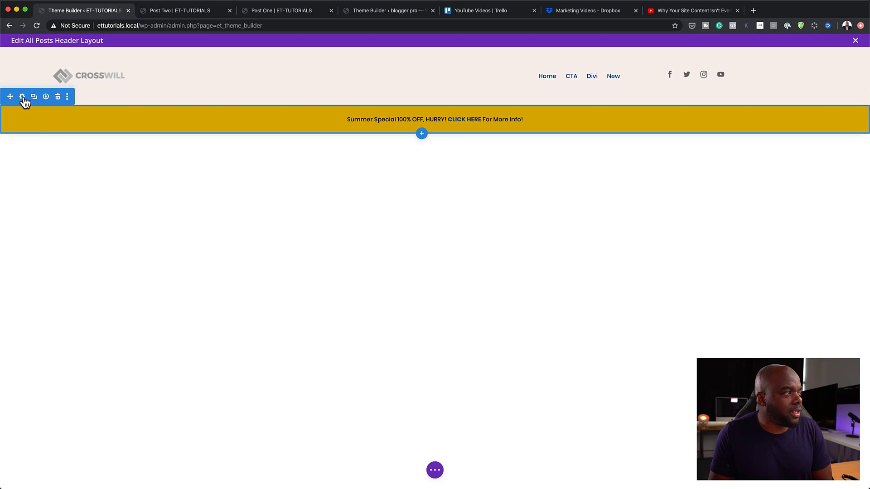
- Disable the Summer Special section on phone, tablet and desktop under Advanced > Visibility, then Save & Exit
click(22, 97)
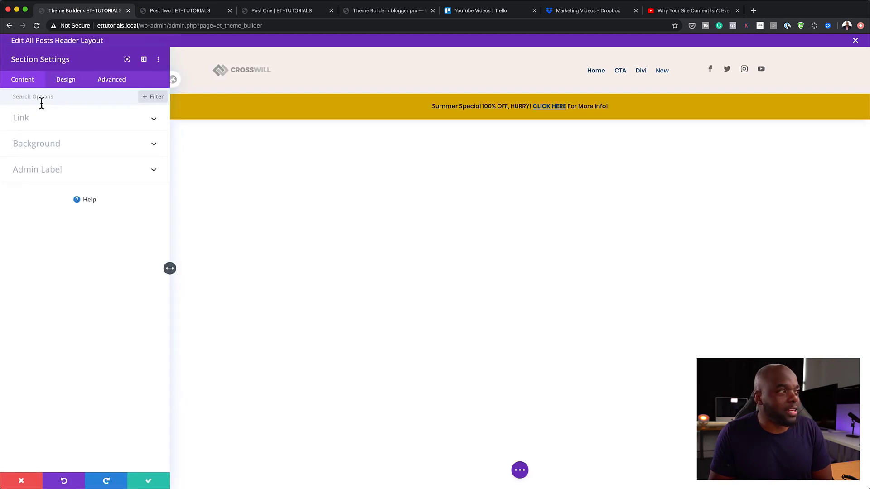
click(112, 82)
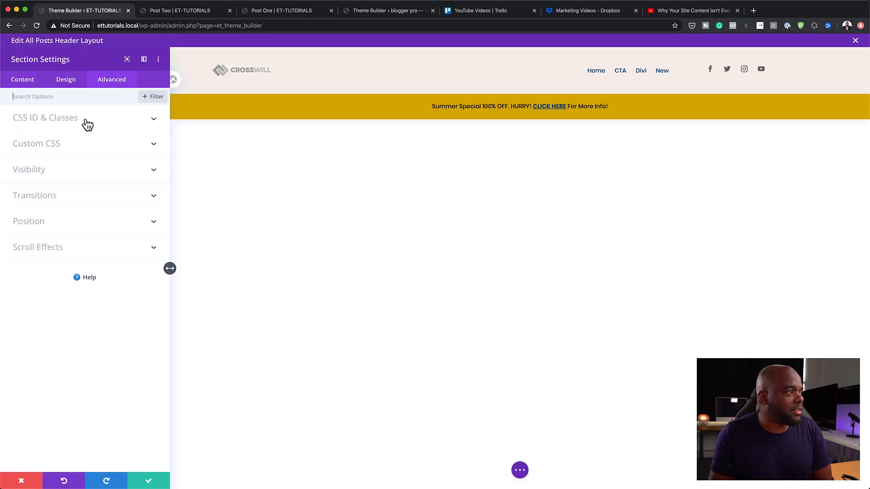
click(53, 173)
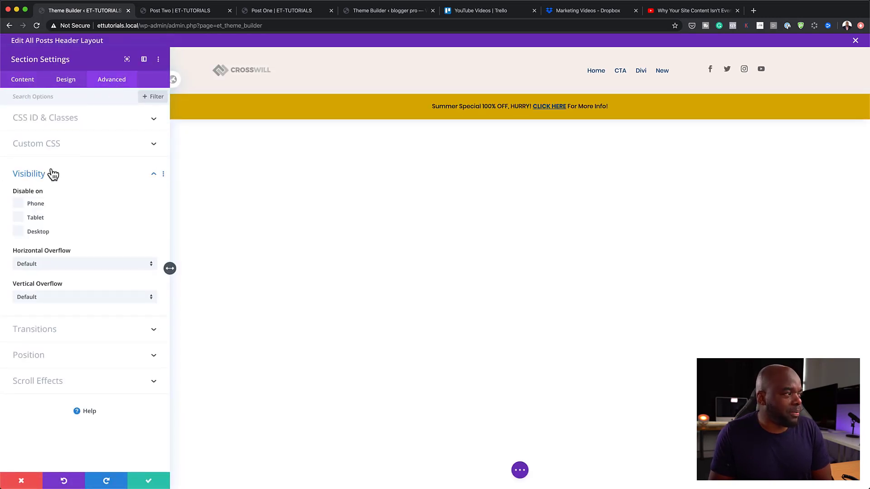
click(20, 208)
click(20, 218)
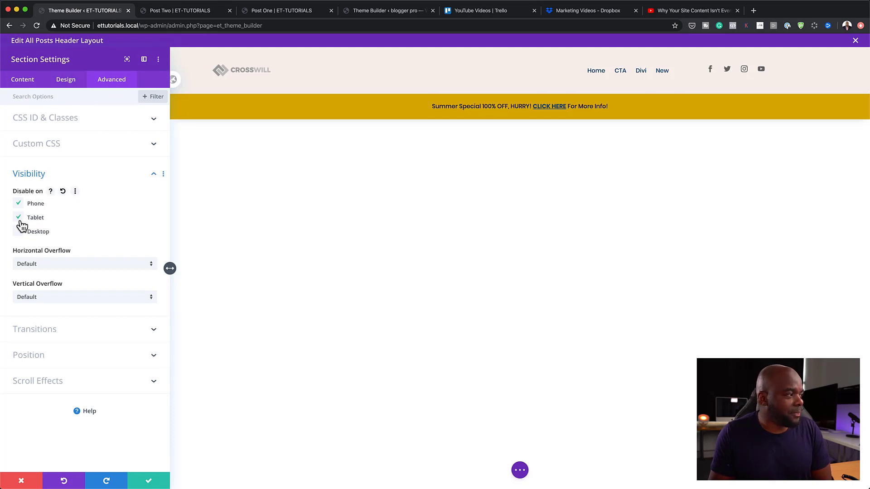
click(18, 232)
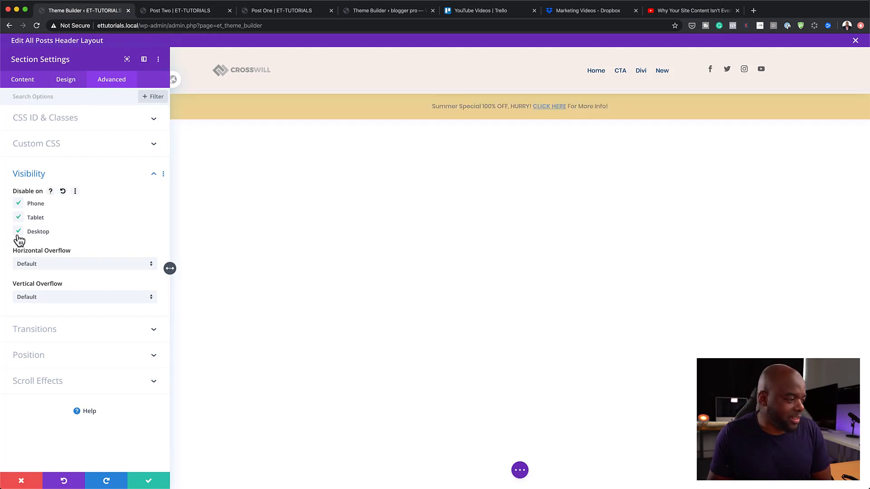
click(150, 482)
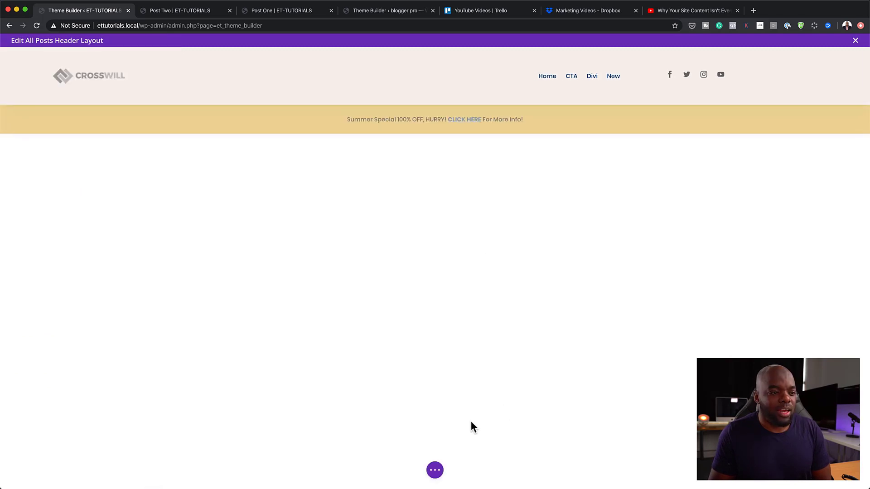
click(856, 40)
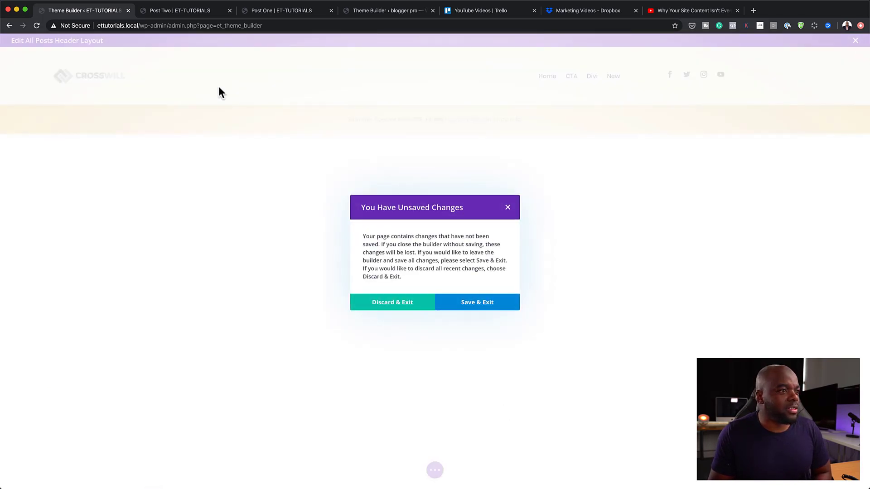
click(485, 303)
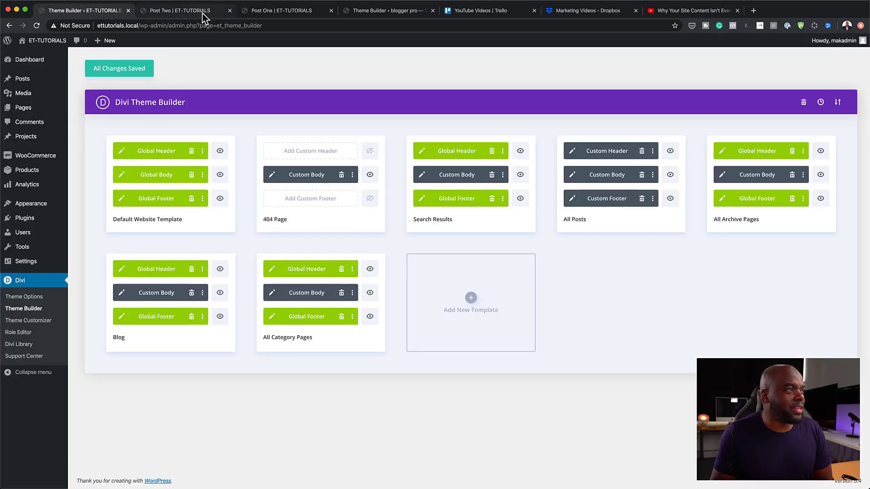
- Reload the Post Two tab to confirm the Summer Special banner is gone
click(191, 10)
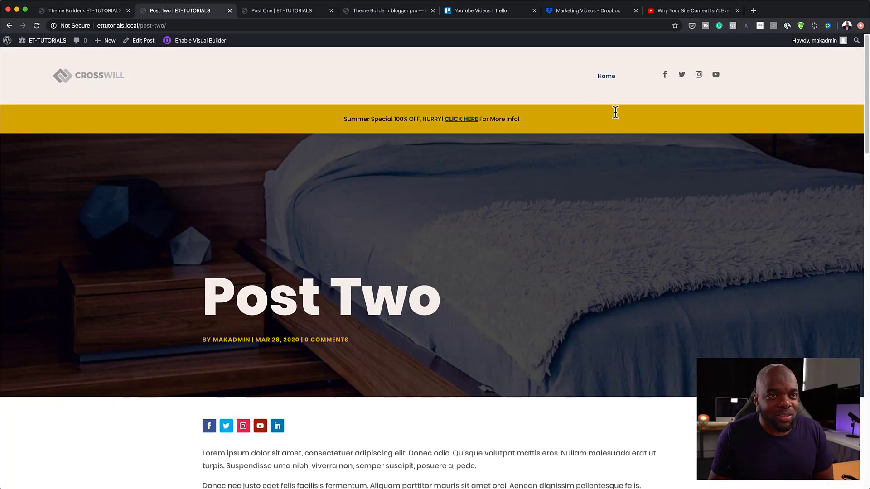
click(36, 25)
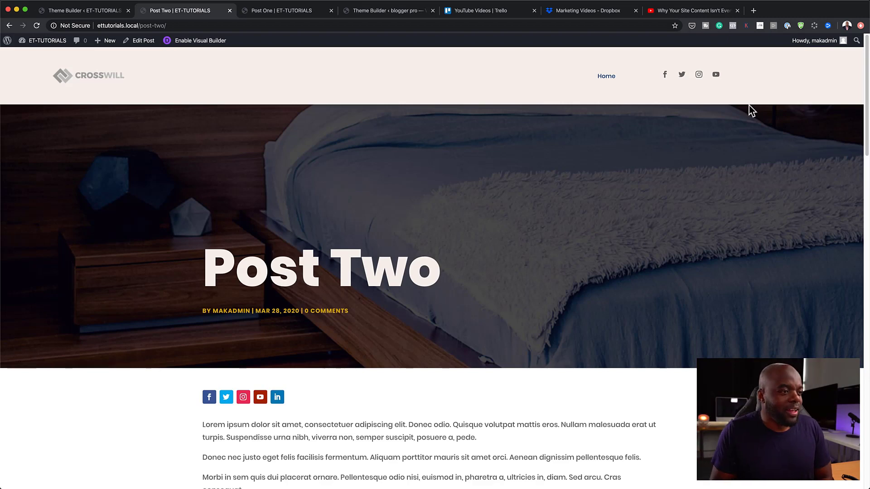
scroll(523, 278, down, 7)
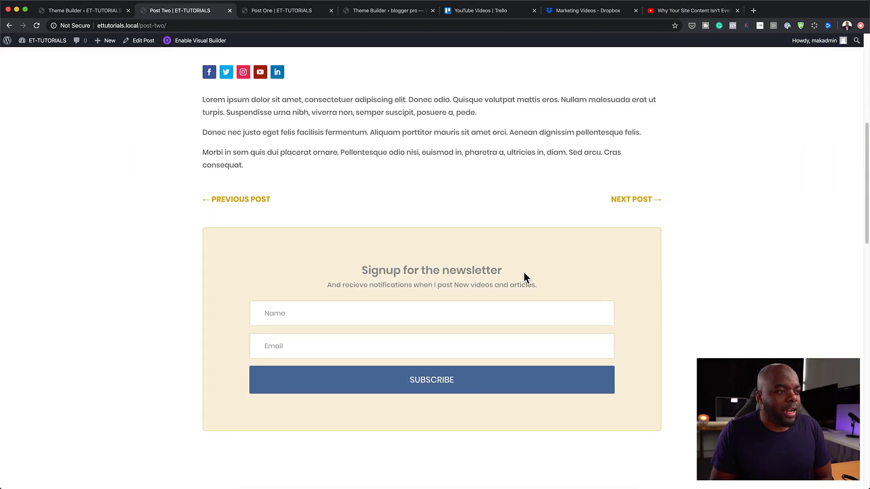
scroll(551, 280, down, 2)
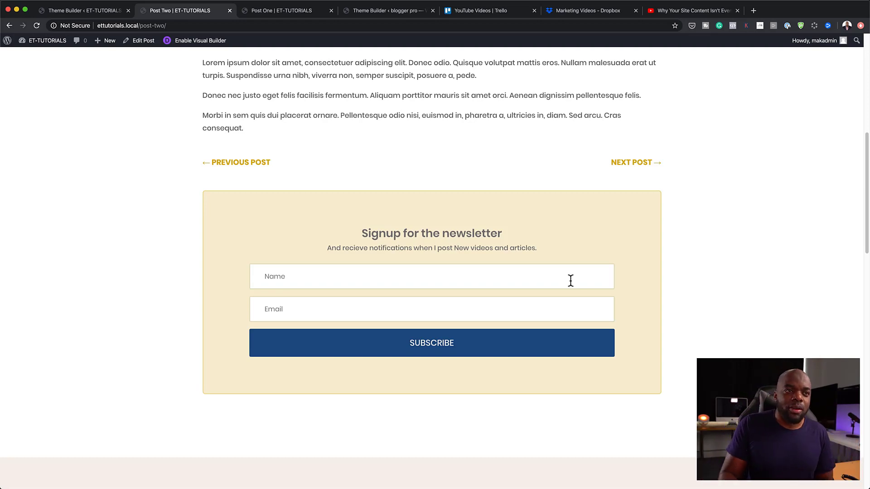
scroll(589, 290, up, 8)
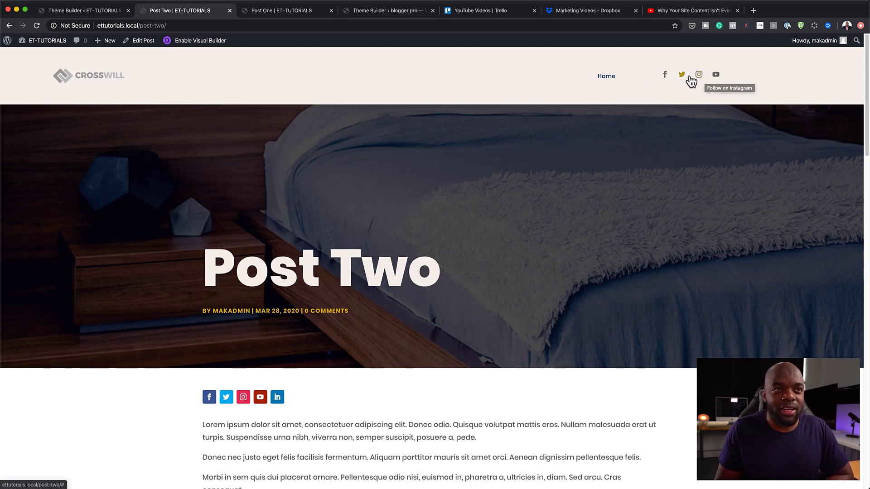
scroll(550, 295, down, 15)
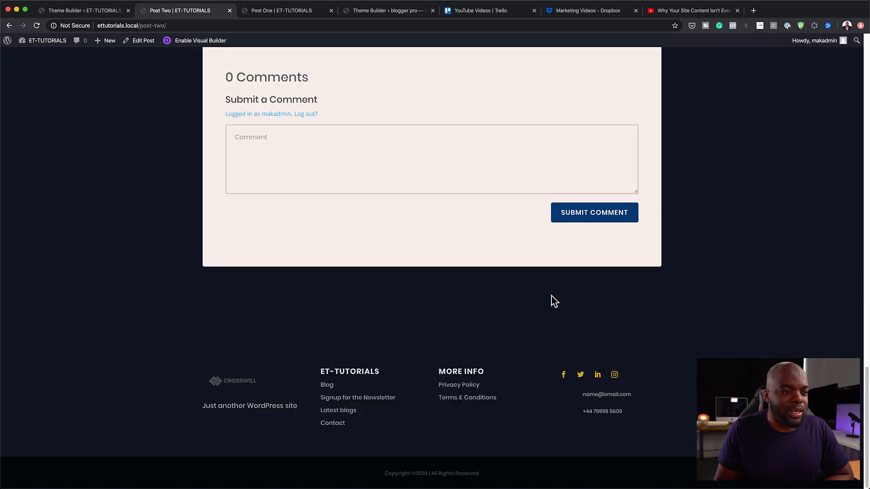